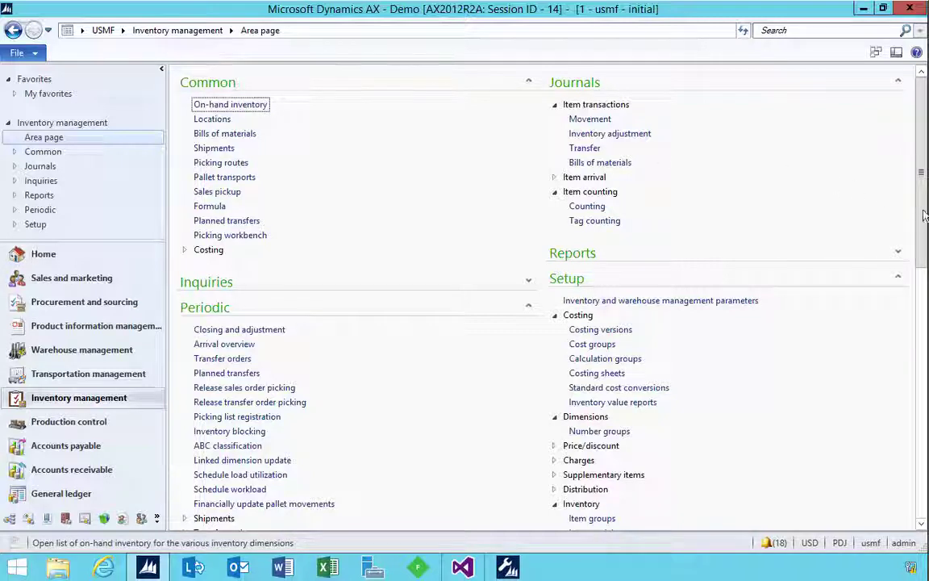
Step: Open the item model groups setup and examine the ledger integration settings of the FIFO and FIFONL groups
{"action": "scroll", "coordinate": [925, 215], "scroll_direction": "down", "scroll_amount": 5}
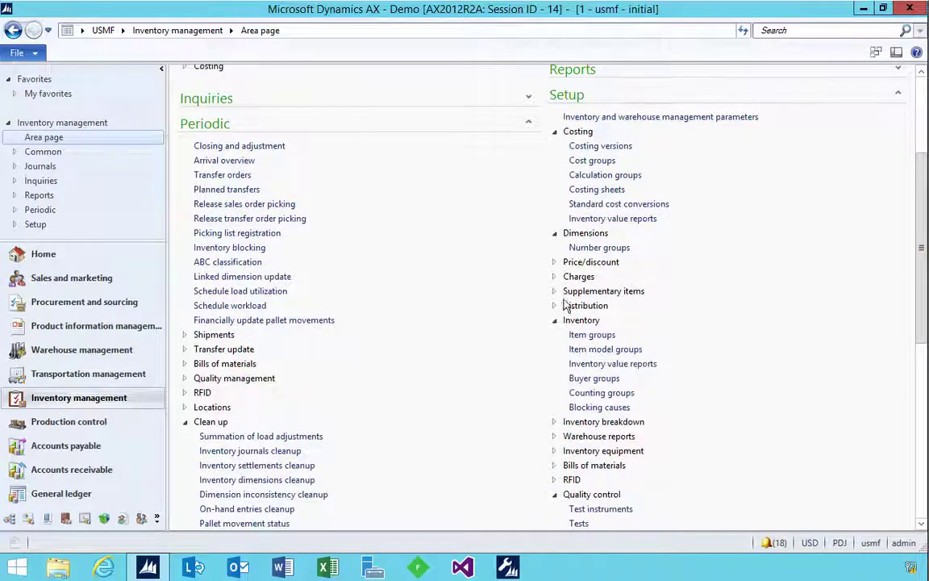
{"action": "left_click", "coordinate": [587, 355]}
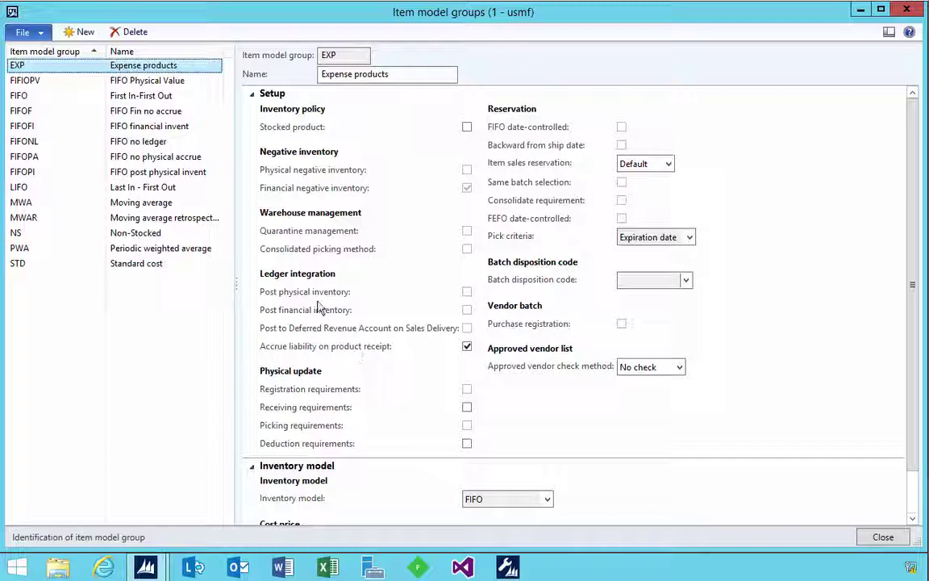
{"action": "left_click", "coordinate": [28, 96]}
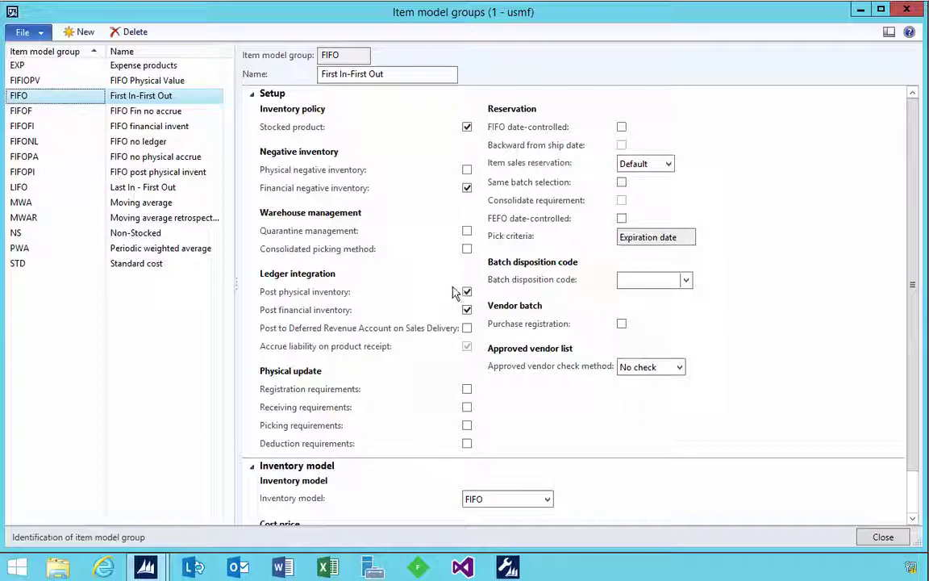
{"action": "left_click", "coordinate": [58, 141]}
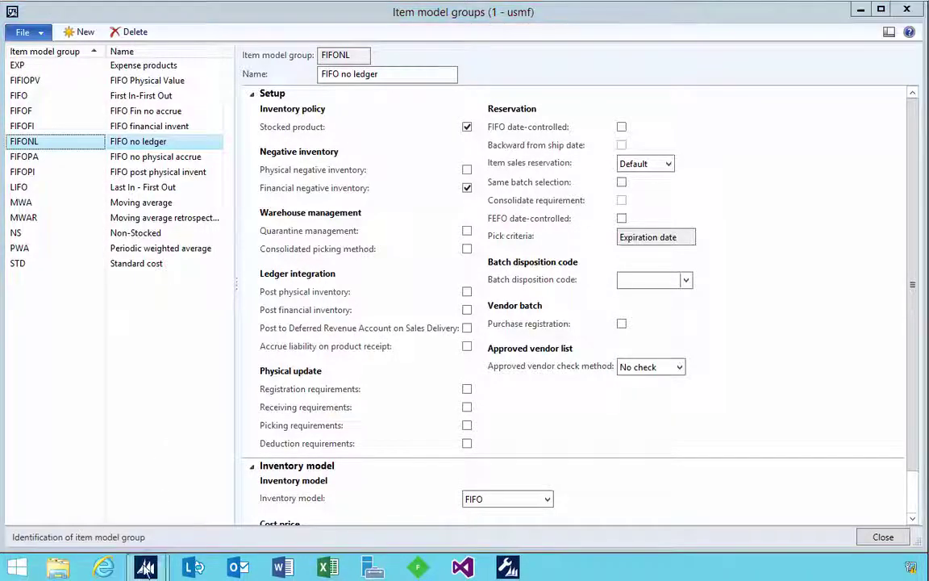
Step: Start a new released product in Product information management with product number X870
{"action": "mouse_move", "coordinate": [145, 567]}
{"action": "left_click", "coordinate": [103, 508]}
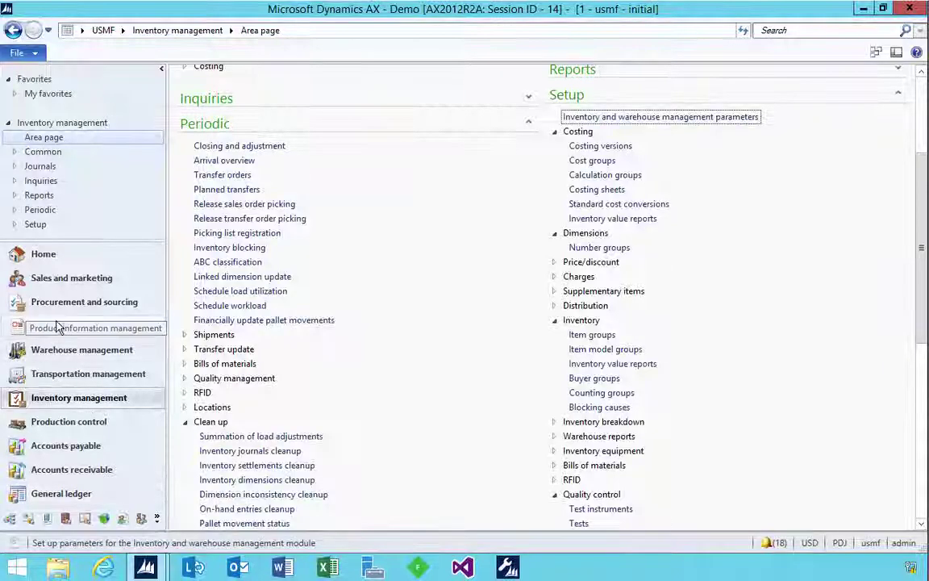
{"action": "left_click", "coordinate": [61, 329]}
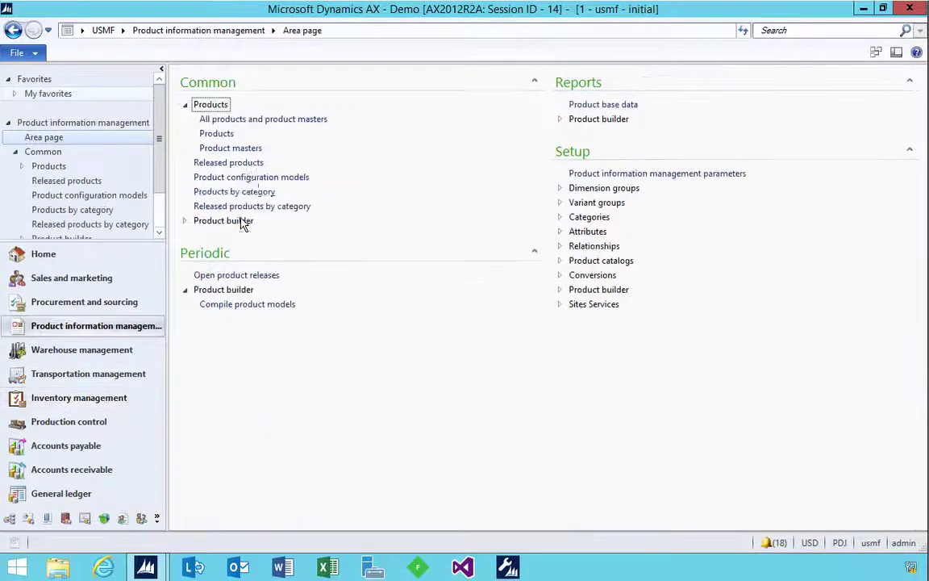
{"action": "left_click", "coordinate": [247, 164]}
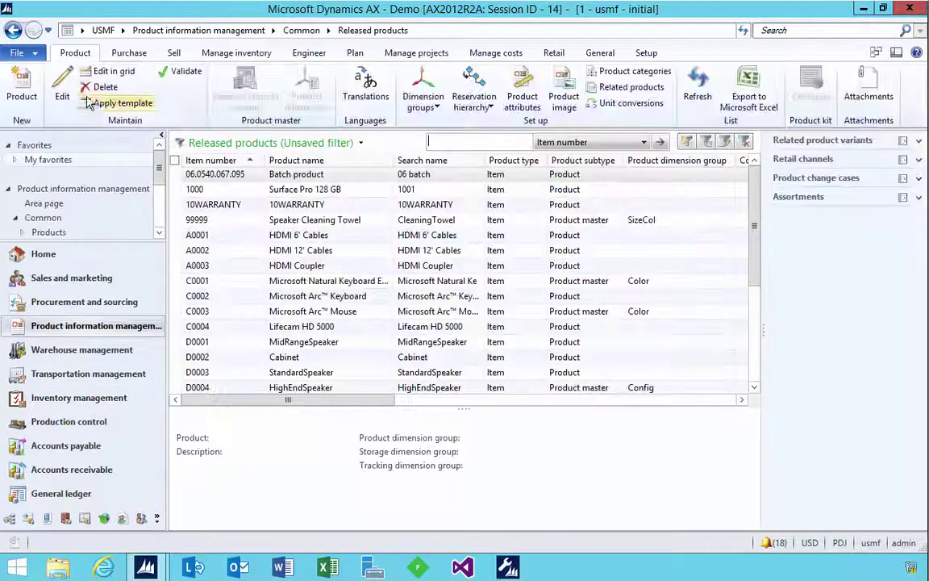
{"action": "left_click", "coordinate": [21, 83]}
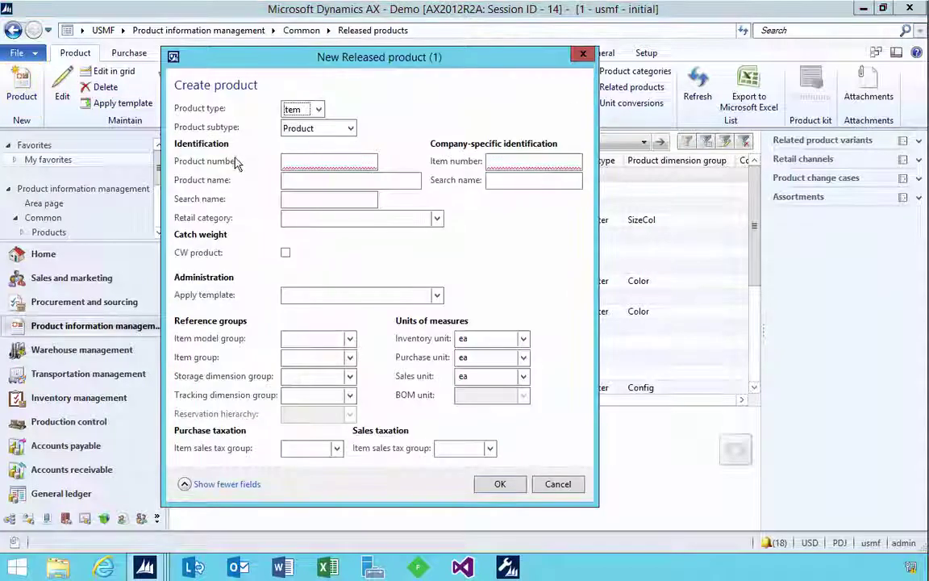
{"action": "left_click", "coordinate": [313, 161]}
{"action": "type", "text": "X8"}
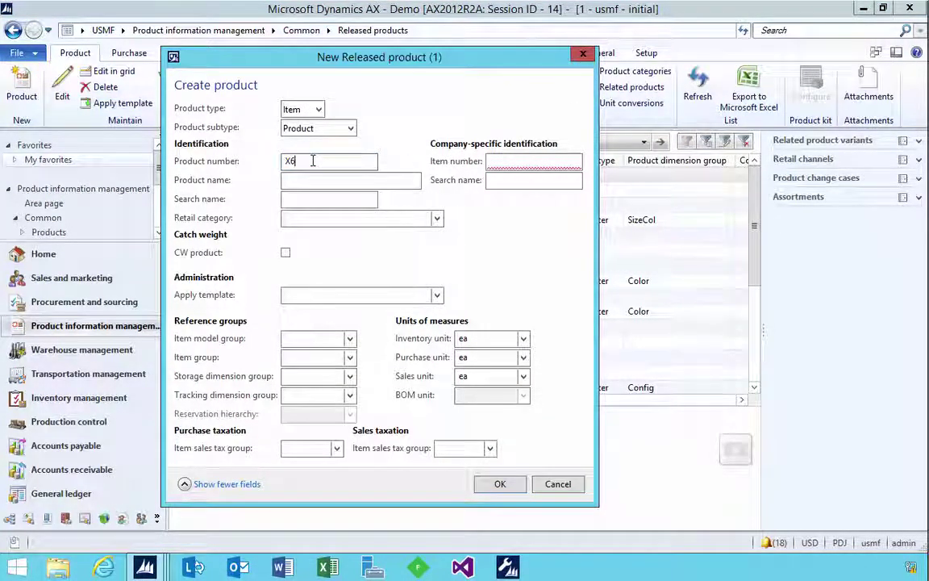
{"action": "type", "text": "70"}
{"action": "key", "text": "Tab"}
Step: Assign item model group FIFO, item group TV&Video, storage dimension group SiteWH and tracking dimension group None, and create the product
{"action": "left_click", "coordinate": [350, 338]}
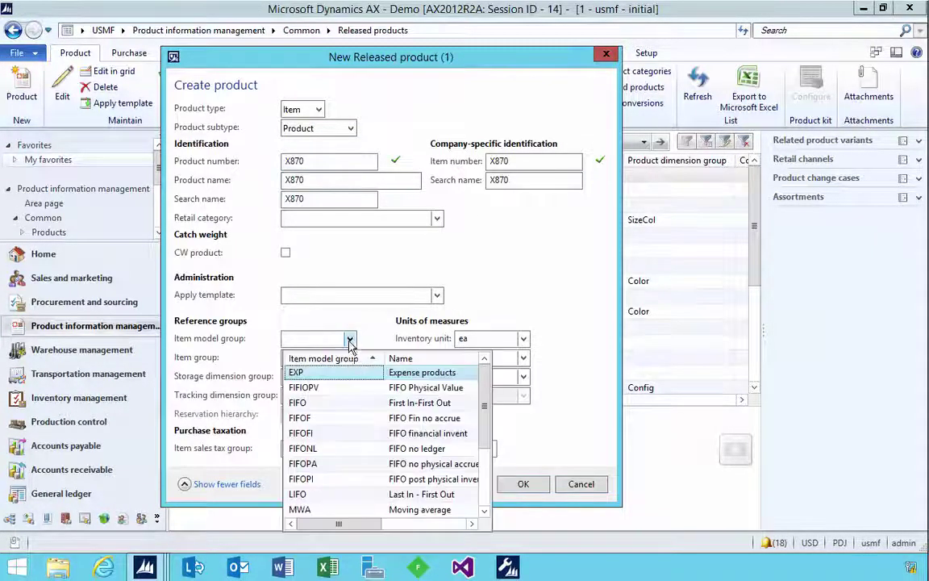
{"action": "left_click", "coordinate": [306, 403]}
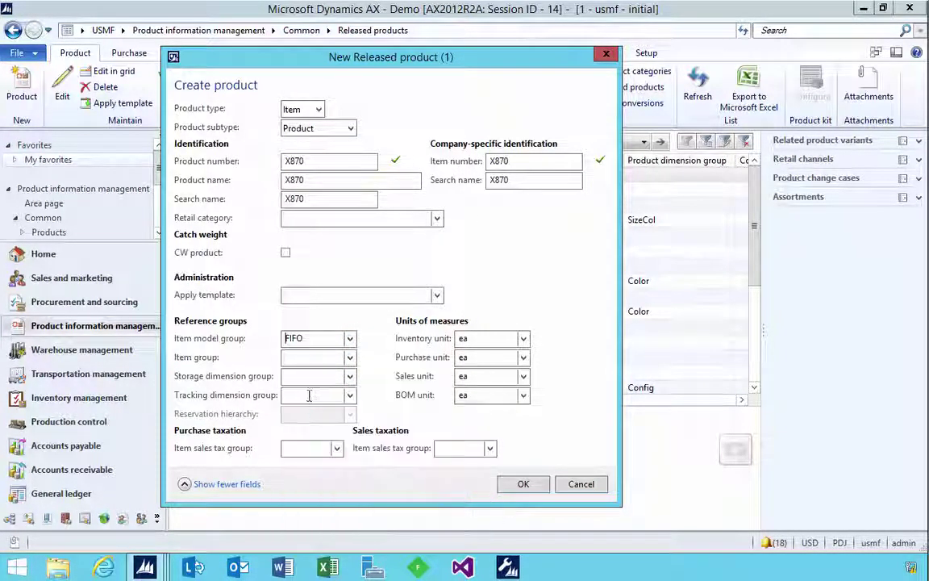
{"action": "left_click", "coordinate": [349, 358]}
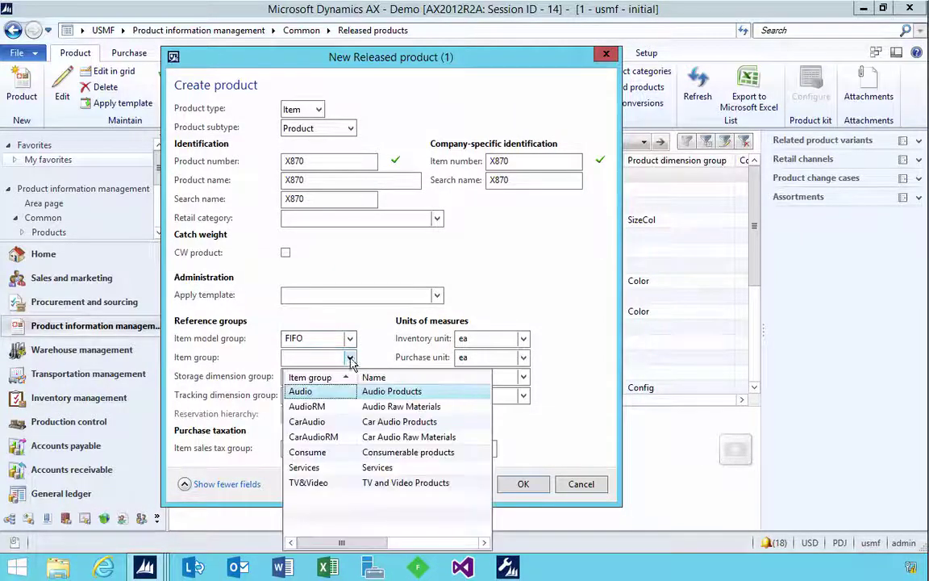
{"action": "left_click", "coordinate": [321, 484]}
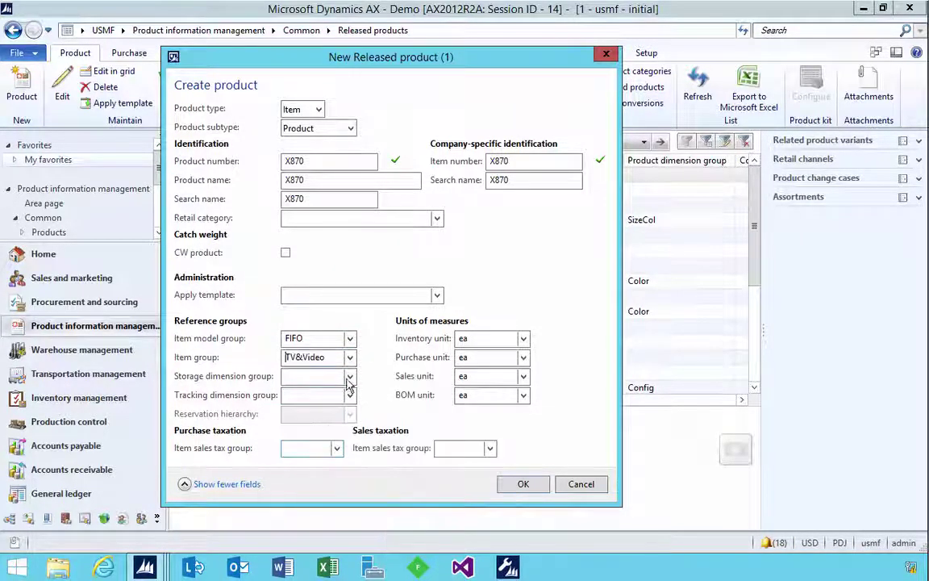
{"action": "left_click", "coordinate": [349, 376]}
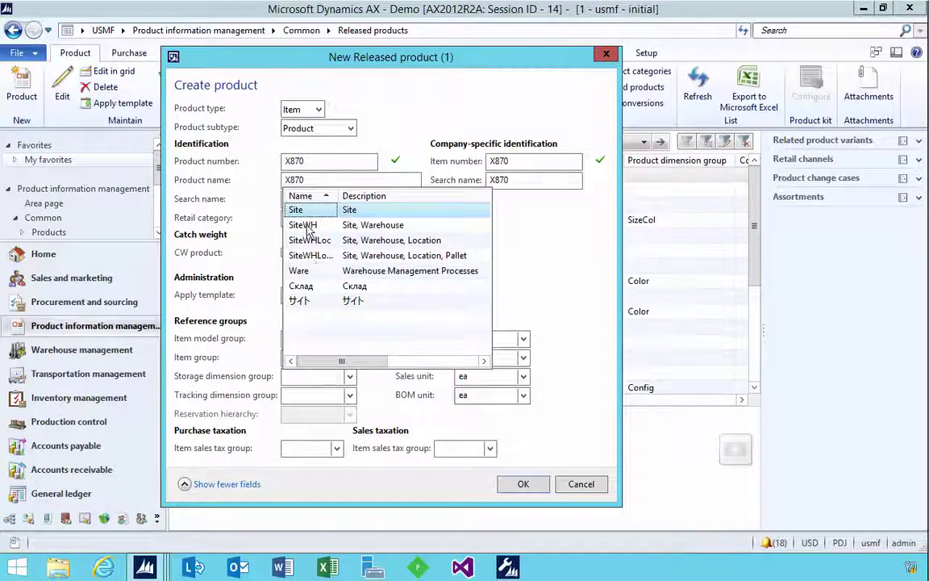
{"action": "left_click", "coordinate": [280, 226]}
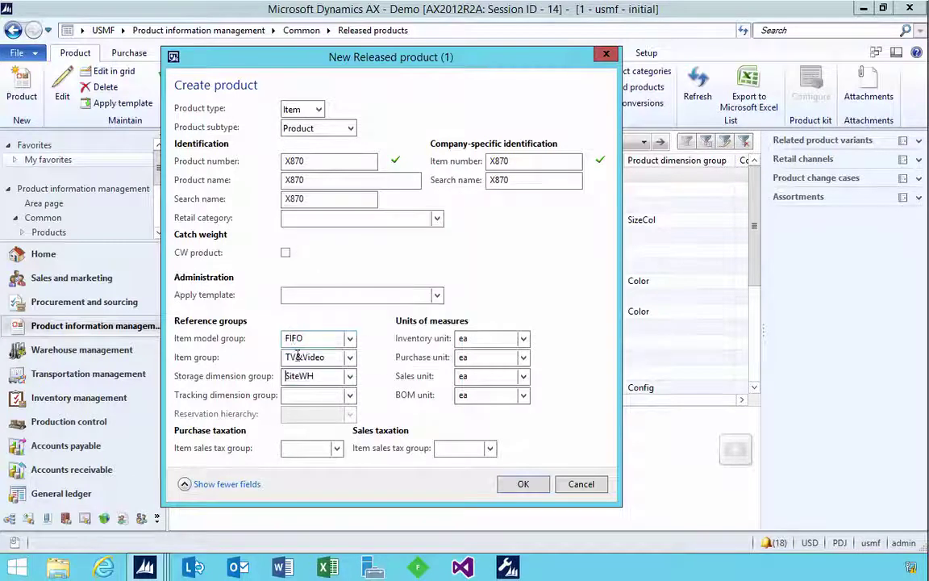
{"action": "left_click", "coordinate": [349, 396]}
{"action": "left_click", "coordinate": [311, 275]}
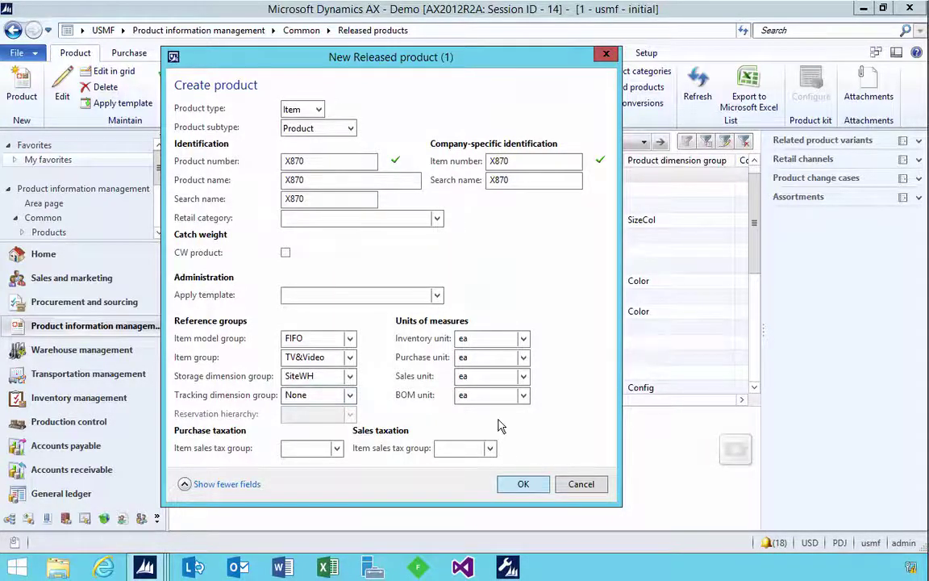
{"action": "left_click", "coordinate": [525, 484]}
Step: Open the details of product X870 and set its purchase price to 50.00
{"action": "left_click", "coordinate": [200, 176]}
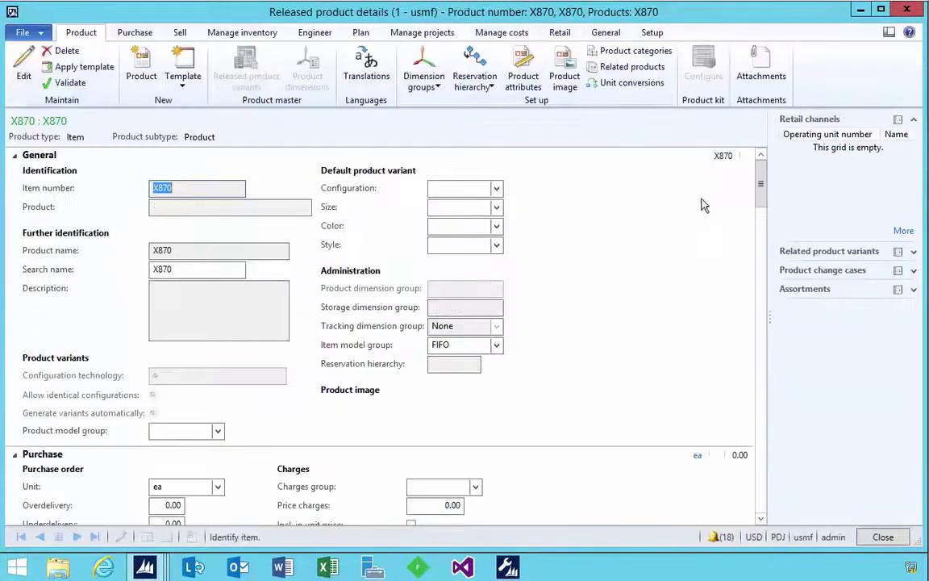
{"action": "left_click_drag", "start_coordinate": [763, 188], "coordinate": [763, 262]}
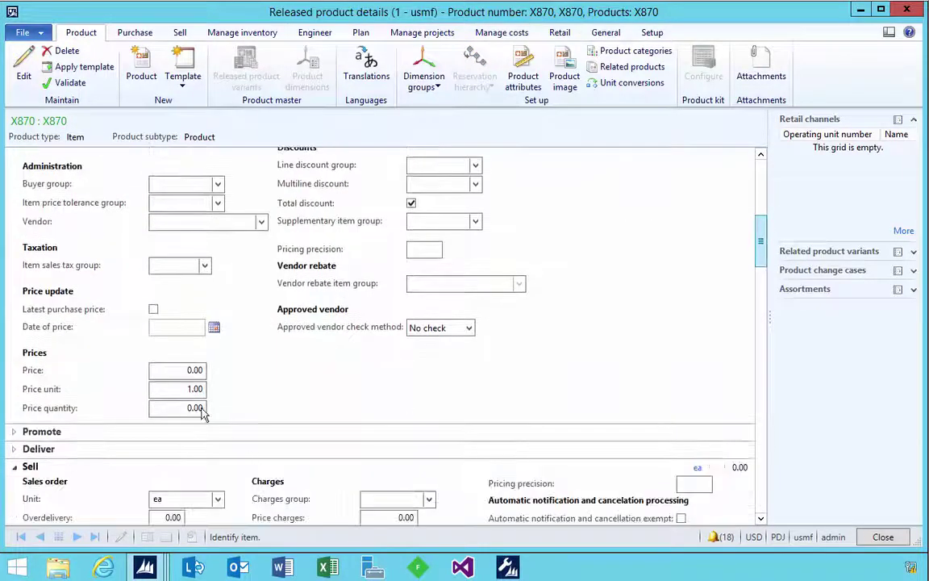
{"action": "double_click", "coordinate": [193, 370]}
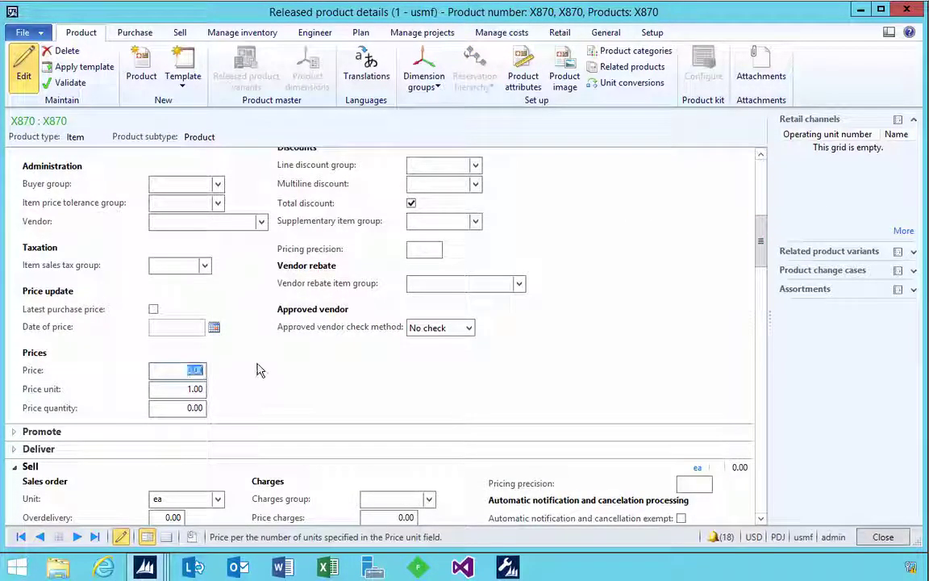
{"action": "key", "text": "Tab"}
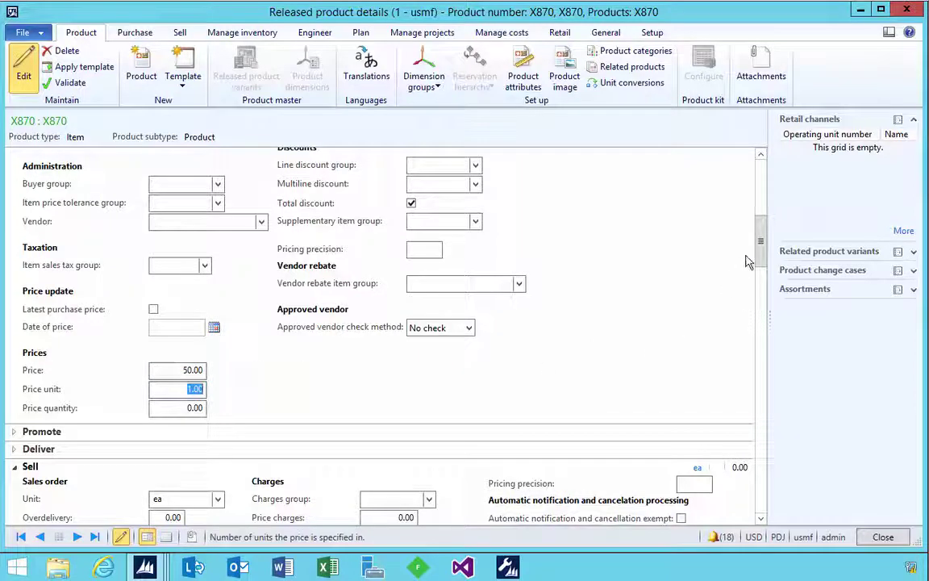
Step: Set the product's base sales price to 100.00
{"action": "left_click_drag", "start_coordinate": [763, 258], "coordinate": [713, 320]}
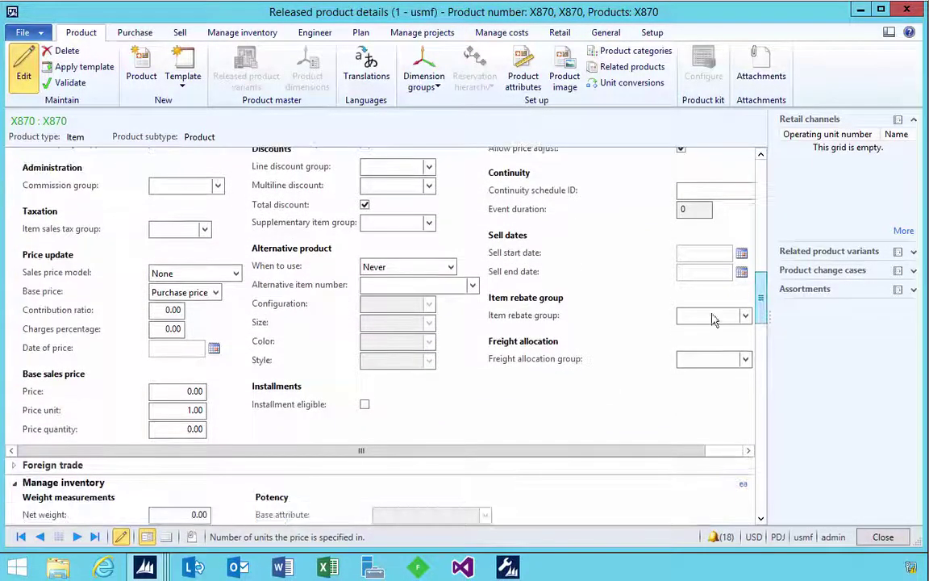
{"action": "left_click", "coordinate": [171, 394]}
{"action": "type", "text": "100"}
{"action": "key", "text": "Tab"}
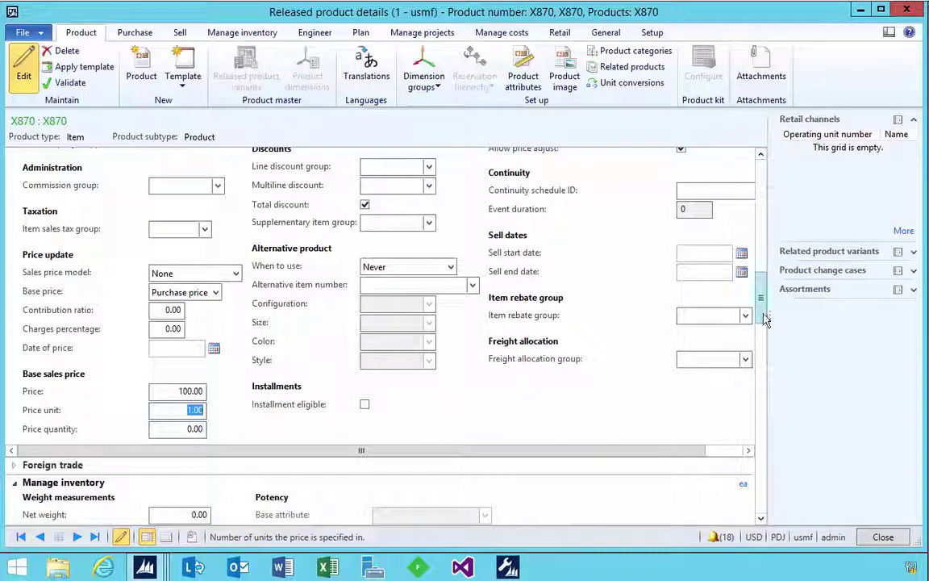
Step: Set the product's cost price to 50.00 in the cost management section
{"action": "left_click_drag", "start_coordinate": [764, 320], "coordinate": [760, 453]}
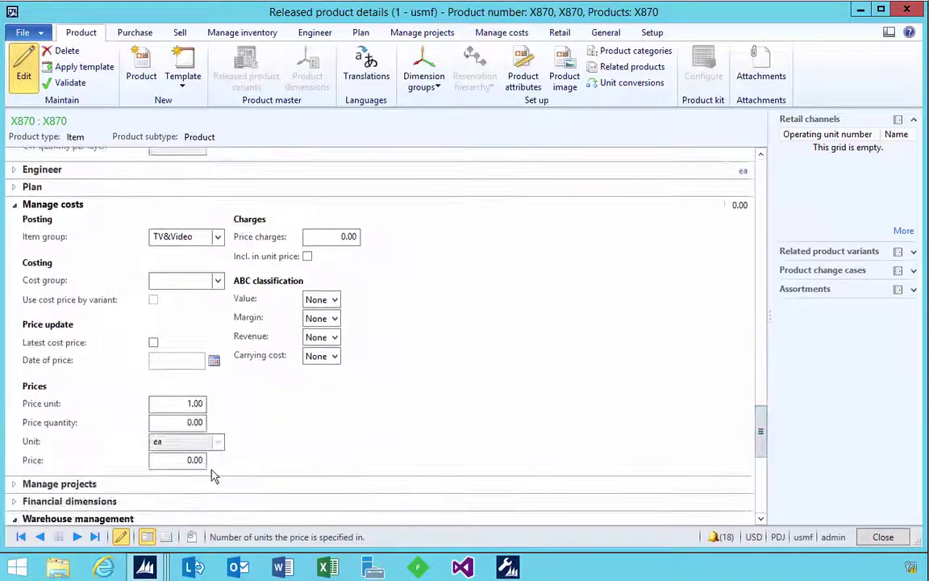
{"action": "left_click", "coordinate": [186, 461]}
{"action": "type", "text": "50"}
{"action": "key", "text": "Tab"}
Step: Set the purchase, inventory and sales sites to 2 in the product's default order settings
{"action": "left_click", "coordinate": [357, 32]}
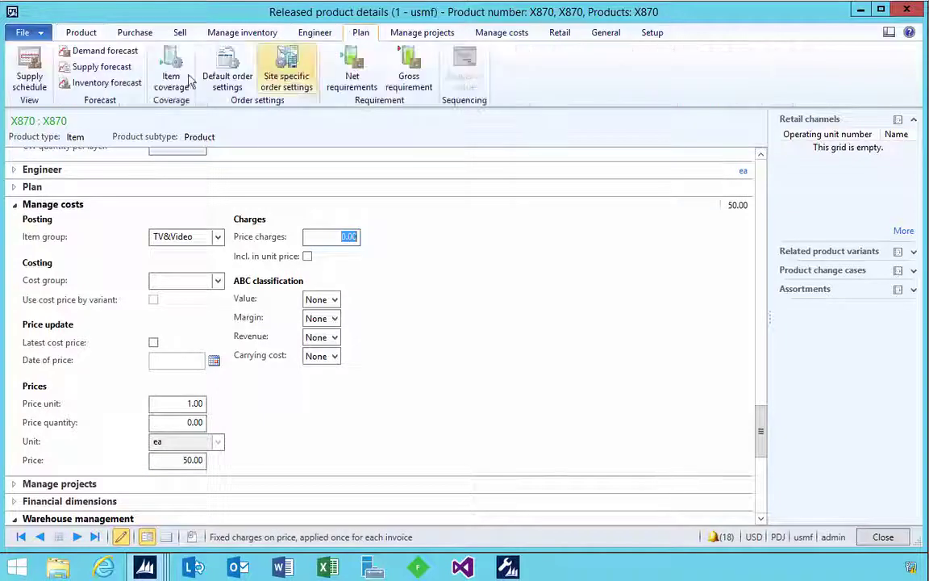
{"action": "left_click", "coordinate": [227, 77]}
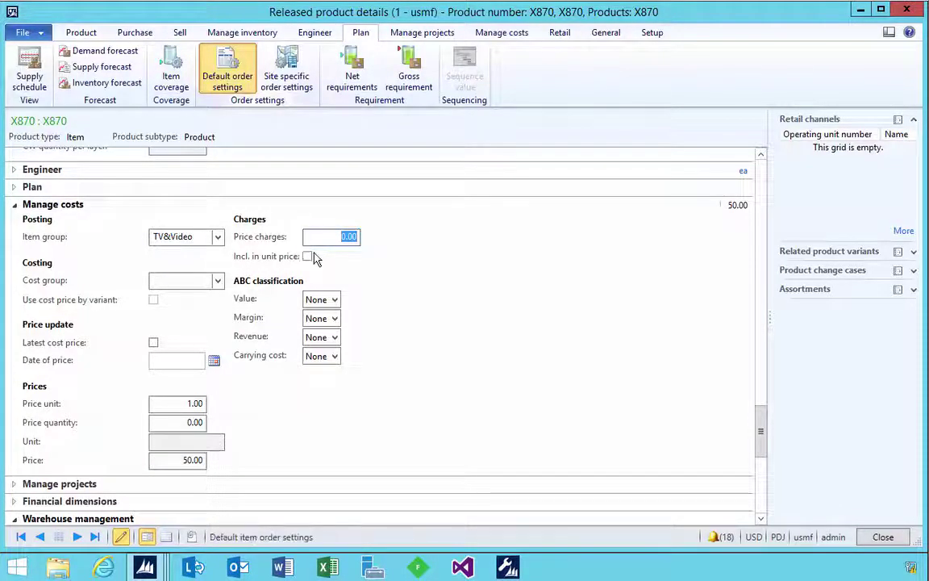
{"action": "left_click", "coordinate": [473, 200]}
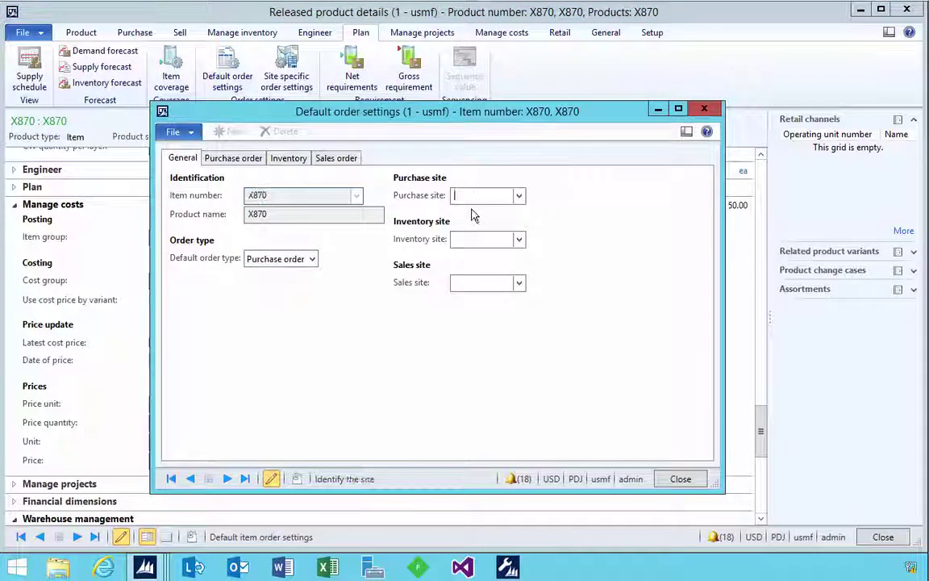
{"action": "type", "text": "2"}
{"action": "key", "text": "Tab"}
{"action": "type", "text": "2"}
{"action": "key", "text": "Tab"}
{"action": "type", "text": "2"}
{"action": "key", "text": "Tab"}
{"action": "left_click", "coordinate": [704, 109]}
Step: Add a site specific order setting for site 2 with warehouse 21 for purchase, inventory and sales
{"action": "left_click", "coordinate": [286, 76]}
{"action": "type", "text": "2"}
{"action": "key", "text": "Tab"}
{"action": "type", "text": "21"}
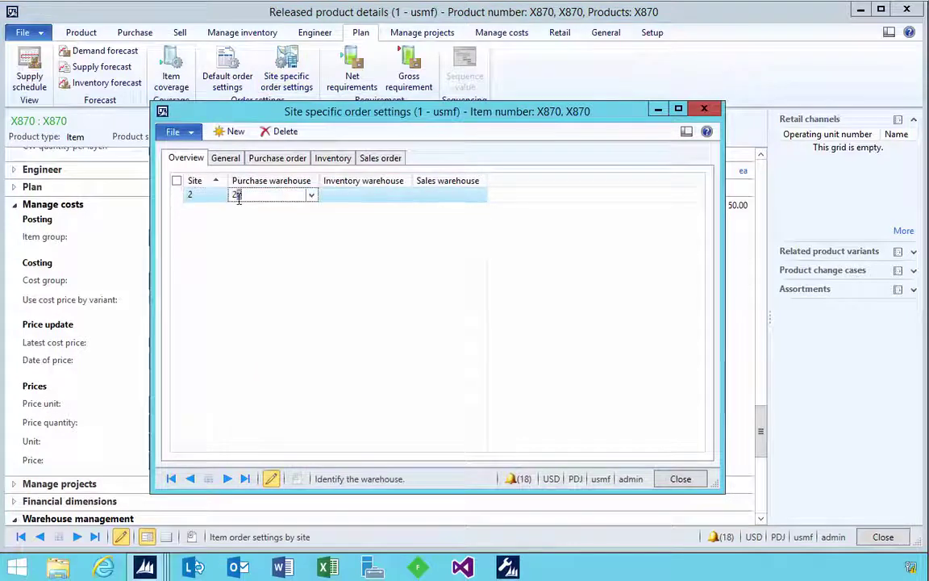
{"action": "key", "text": "Tab"}
{"action": "type", "text": "21"}
{"action": "key", "text": "Tab"}
{"action": "type", "text": "21"}
{"action": "key", "text": "Escape"}
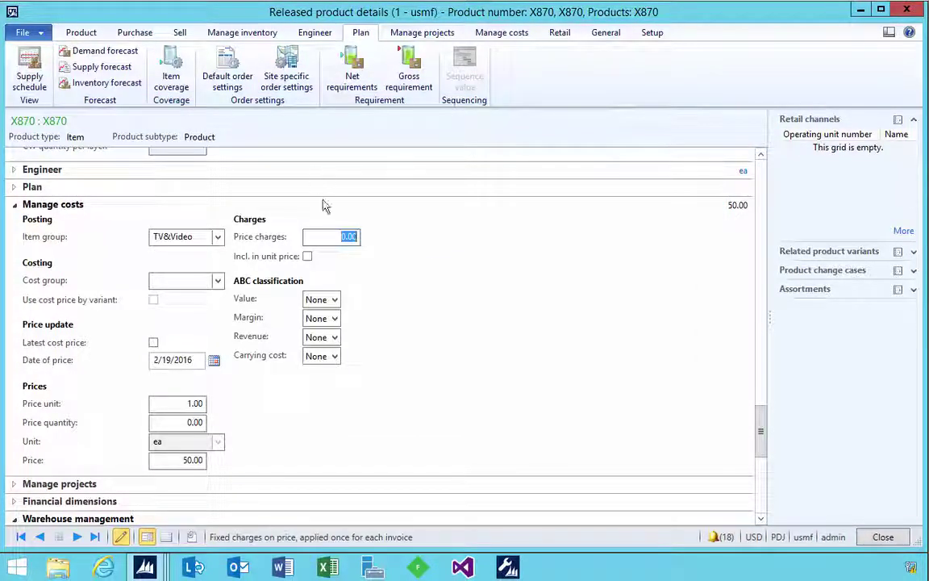
Step: Return to the general details of product X870 and switch the record to view mode
{"action": "left_click_drag", "start_coordinate": [759, 425], "coordinate": [760, 184]}
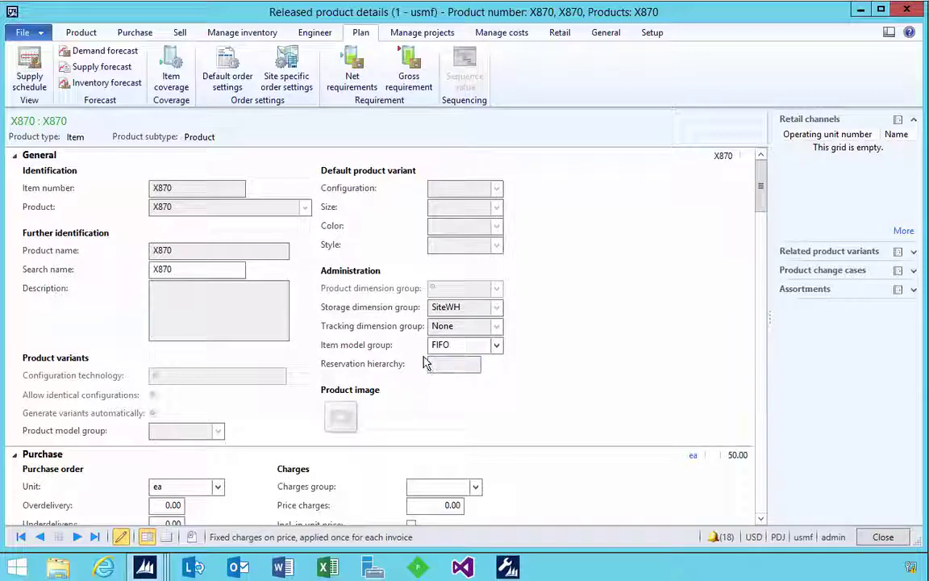
{"action": "left_click", "coordinate": [84, 34]}
{"action": "left_click", "coordinate": [25, 66]}
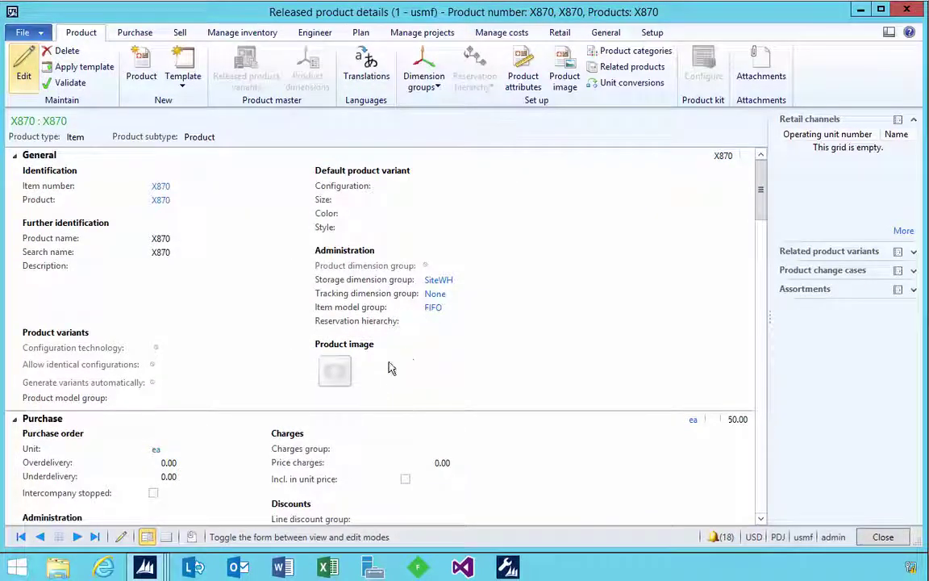
Step: Open the list of all purchase orders in the Procurement and sourcing module
{"action": "mouse_move", "coordinate": [145, 566]}
{"action": "left_click", "coordinate": [70, 525]}
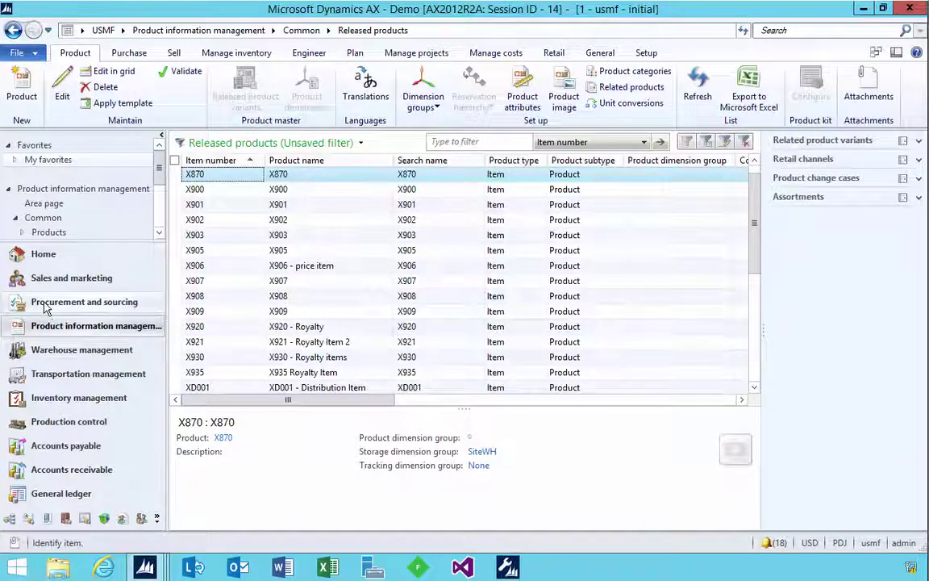
{"action": "left_click", "coordinate": [46, 306]}
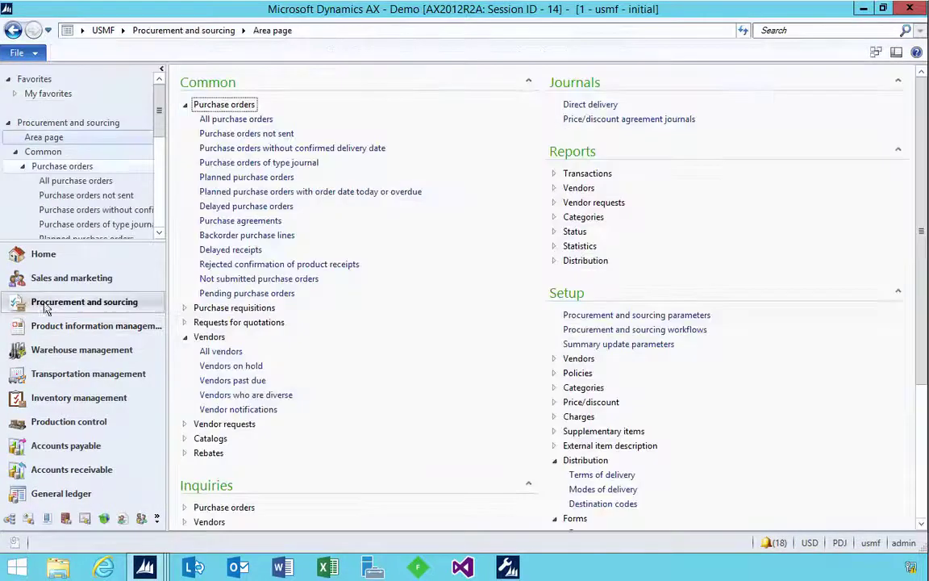
{"action": "left_click", "coordinate": [222, 121]}
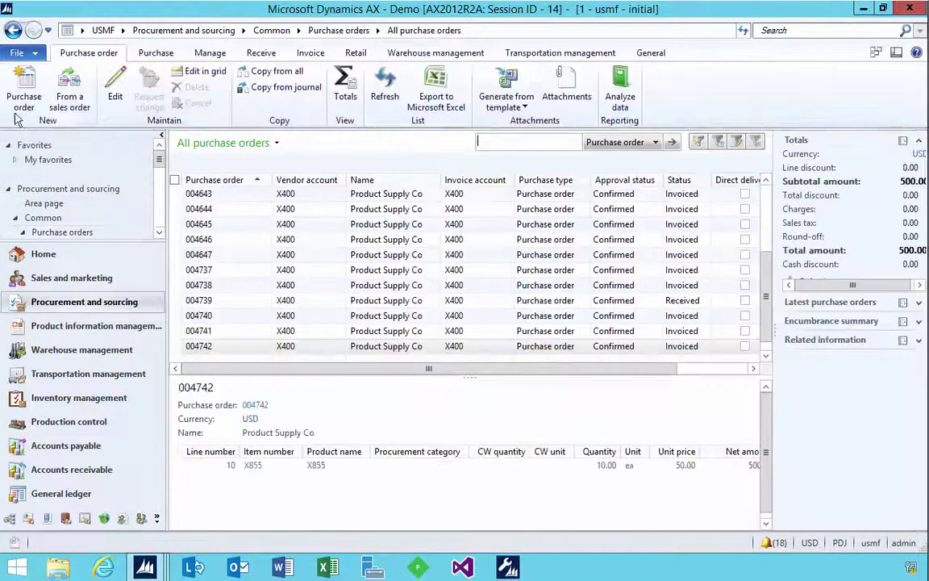
Step: Create a purchase order for the vendor Product Supply Co
{"action": "left_click", "coordinate": [18, 95]}
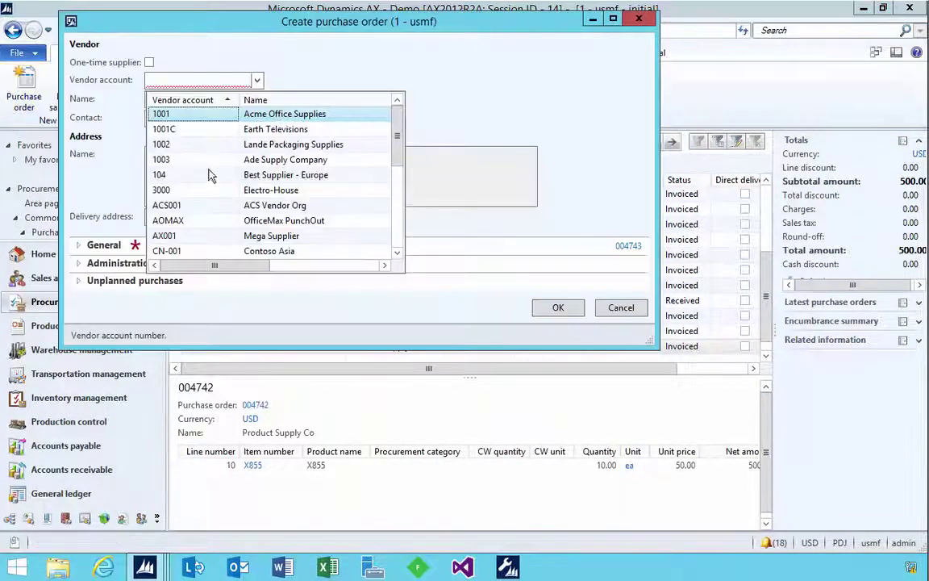
{"action": "left_click", "coordinate": [191, 81]}
{"action": "type", "text": "X400"}
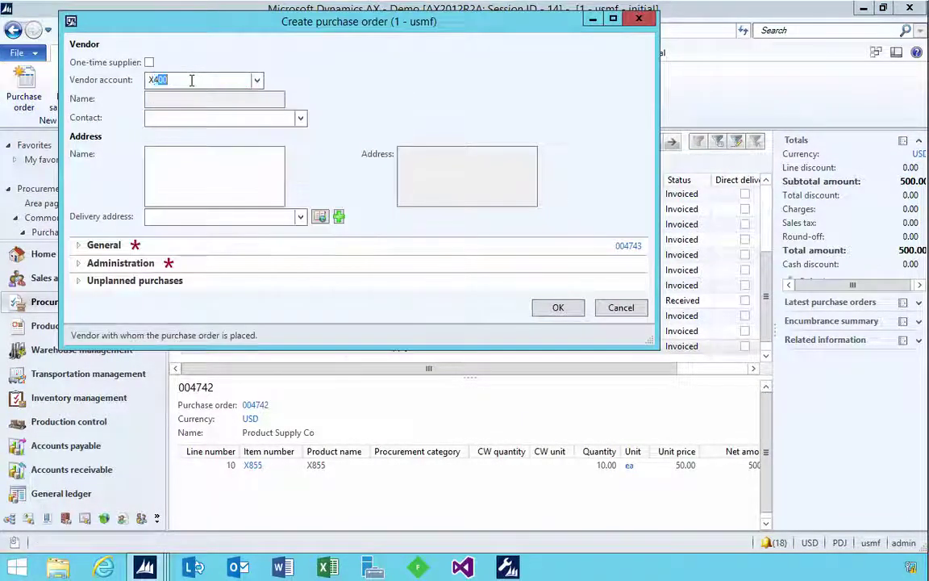
{"action": "key", "text": "Tab"}
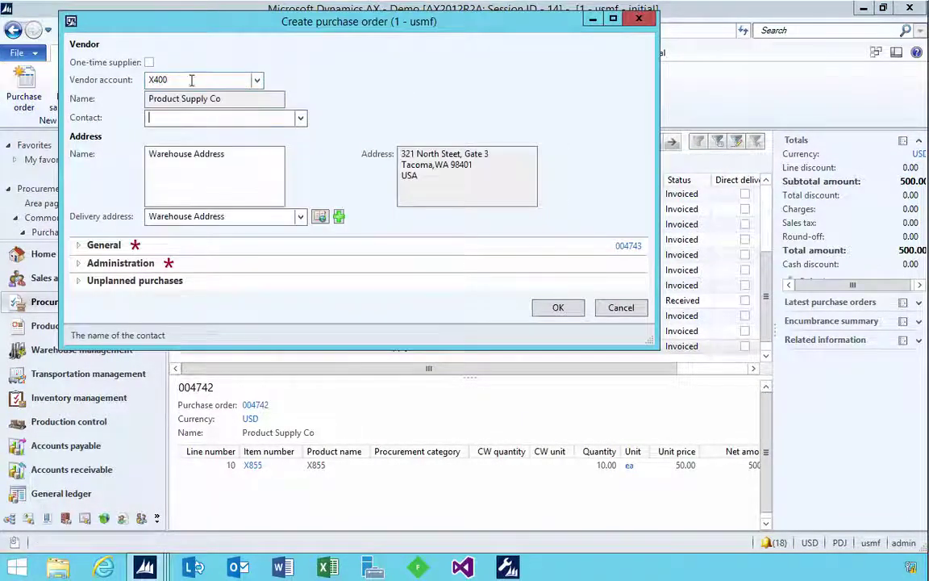
{"action": "left_click", "coordinate": [543, 307]}
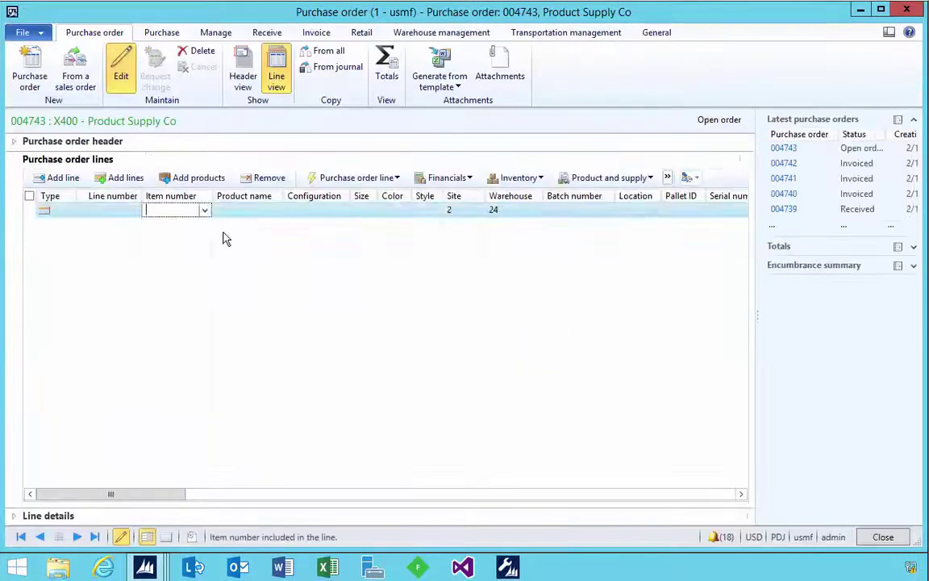
{"action": "type", "text": "X85"}
{"action": "key", "text": "Tab"}
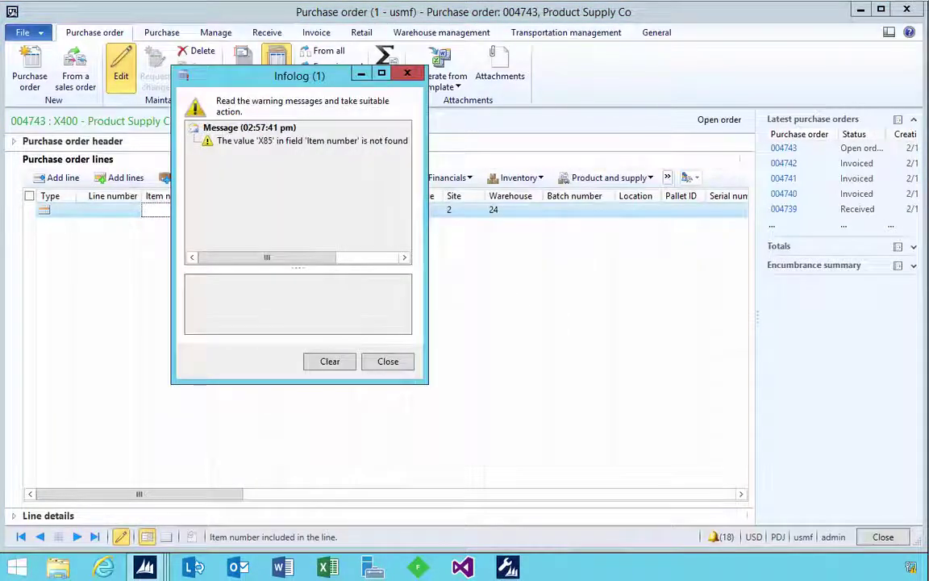
{"action": "left_click", "coordinate": [387, 362]}
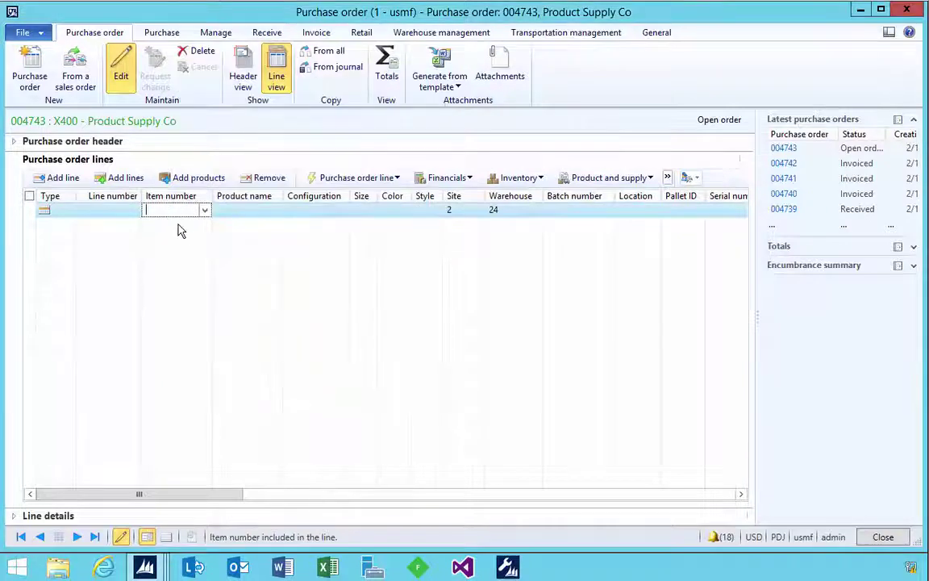
Step: Enter item X870 with a quantity of 10 on the purchase order line and confirm the order
{"action": "type", "text": "X870"}
{"action": "key", "text": "Tab"}
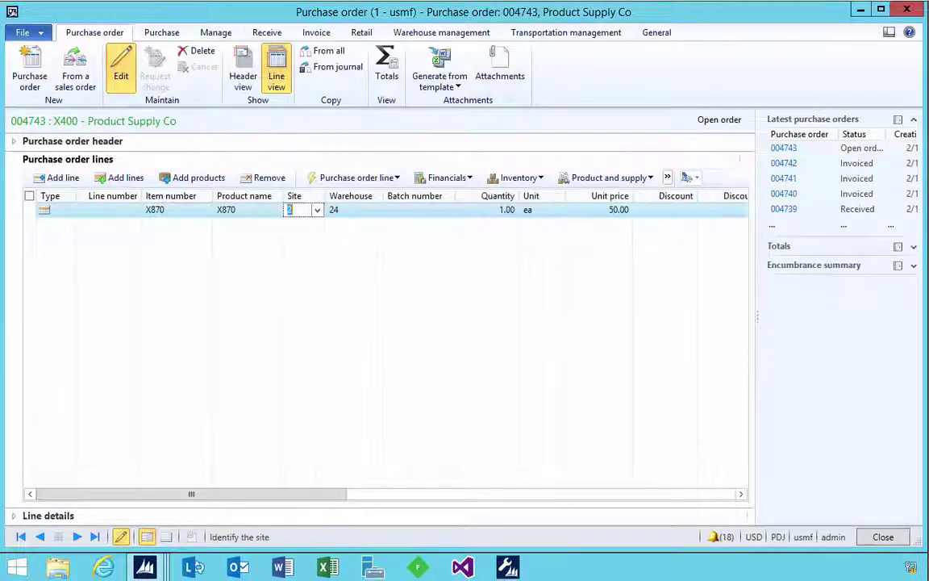
{"action": "key", "text": "Tab"}
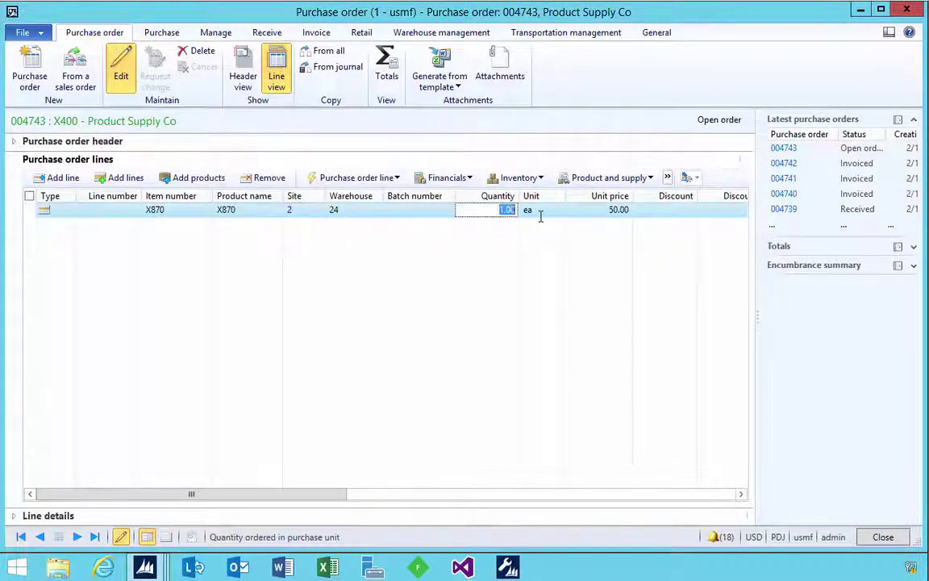
{"action": "type", "text": "10"}
{"action": "key", "text": "Tab"}
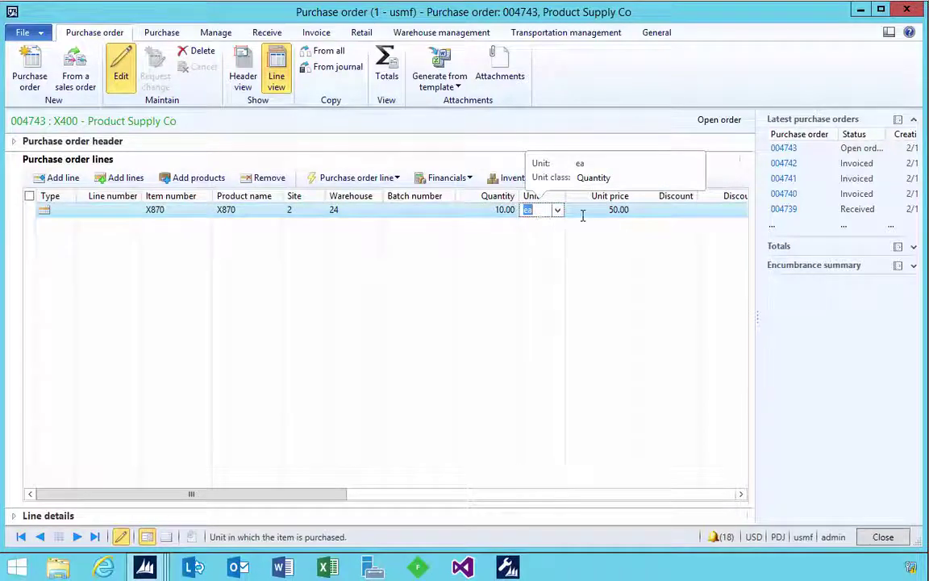
{"action": "key", "text": "Tab"}
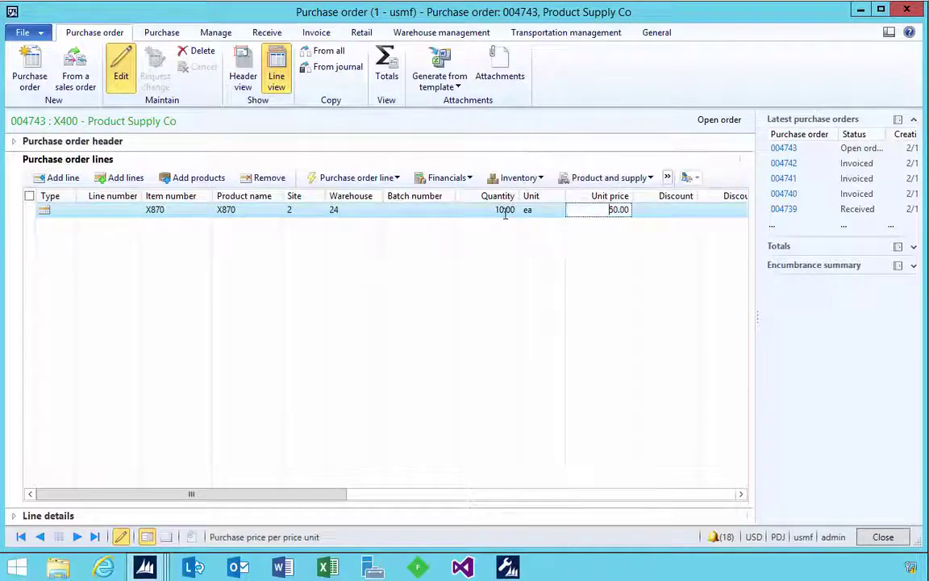
{"action": "left_click", "coordinate": [161, 32]}
{"action": "left_click", "coordinate": [520, 68]}
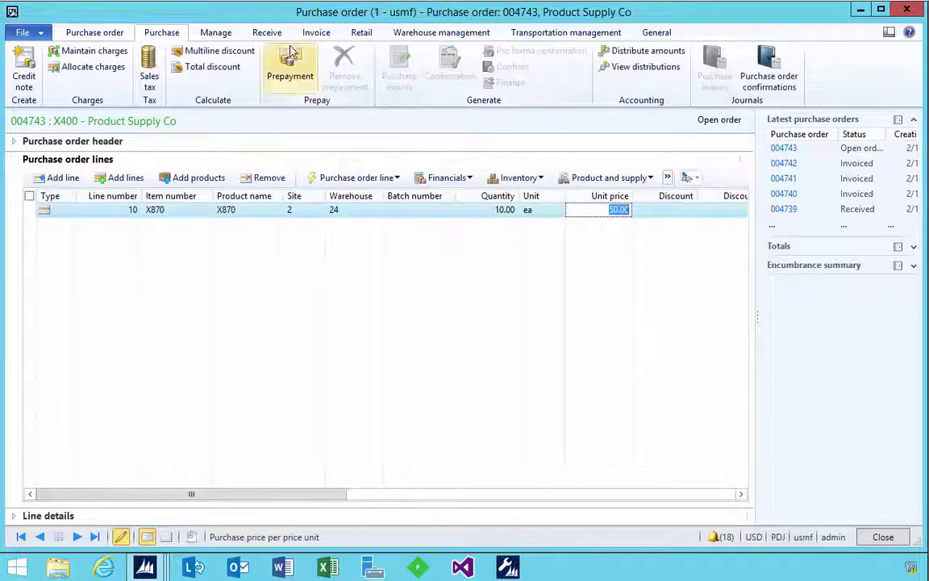
Step: Examine the ledger integration settings of the FIFO item model group
{"action": "left_click", "coordinate": [269, 33]}
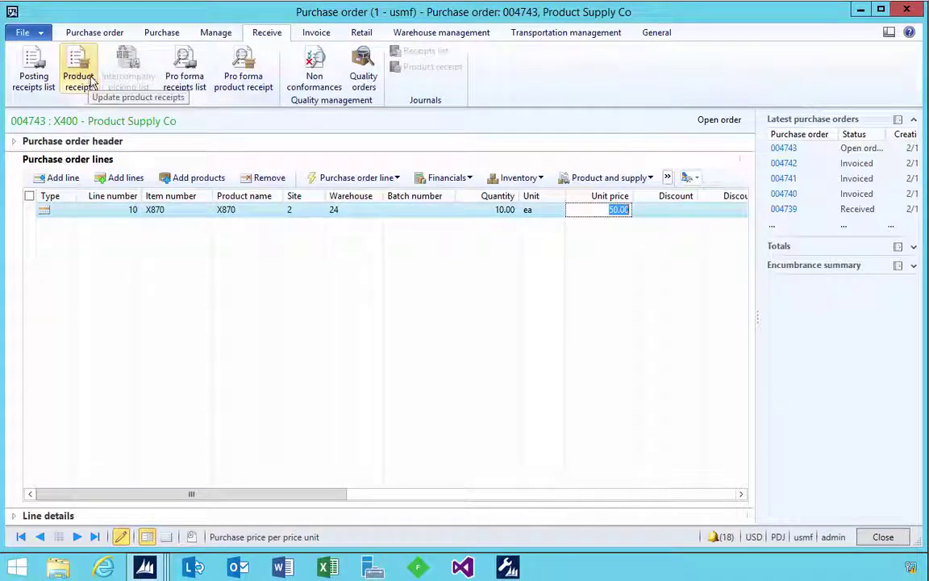
{"action": "left_click", "coordinate": [146, 567]}
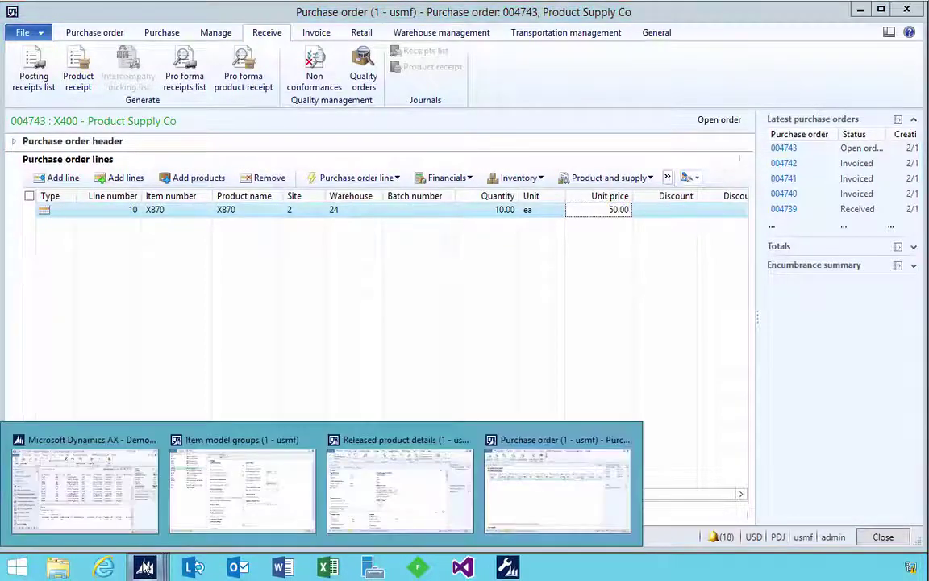
{"action": "left_click", "coordinate": [180, 462]}
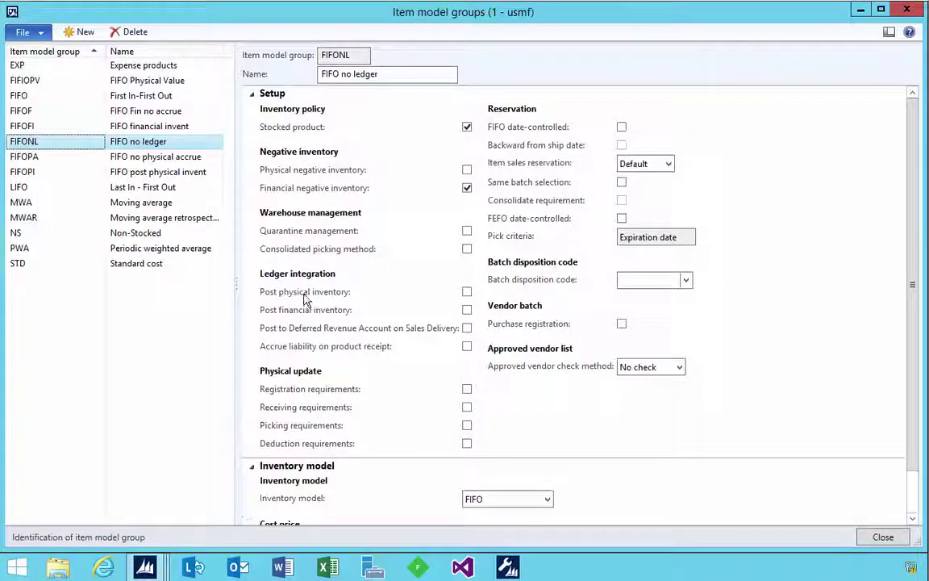
{"action": "left_click", "coordinate": [56, 95]}
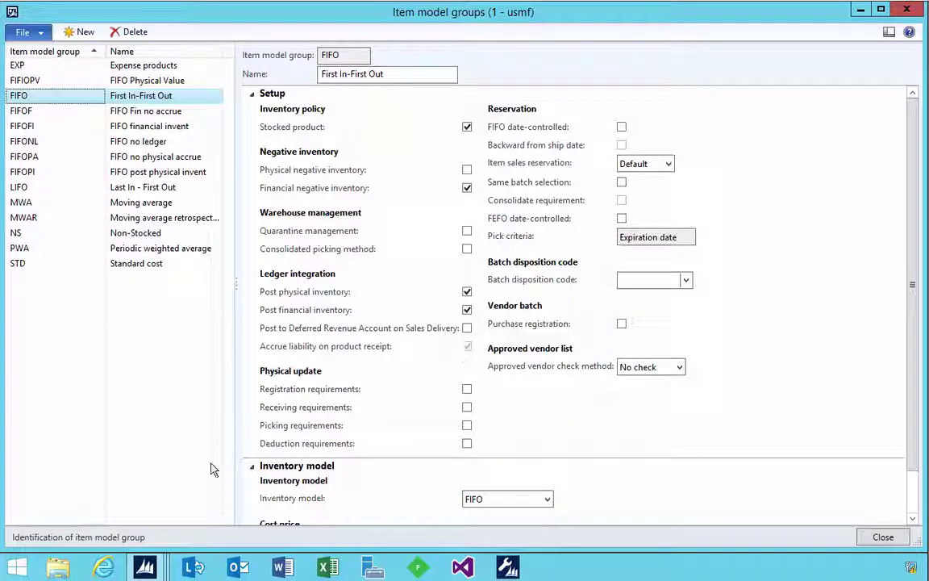
Step: Return to the purchase order and post its product receipt with receipt number 23sdfgdg, closing the printed report
{"action": "mouse_move", "coordinate": [161, 568]}
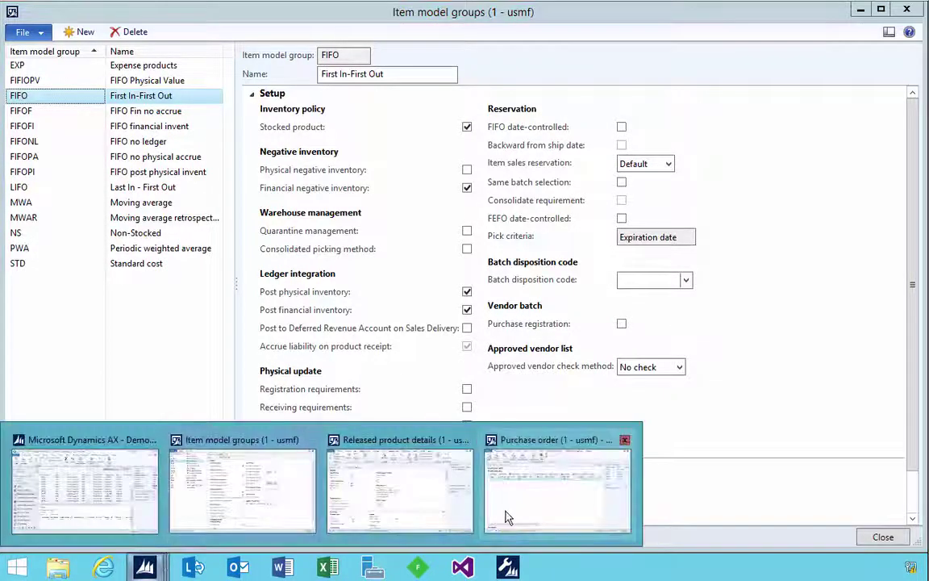
{"action": "left_click", "coordinate": [516, 484]}
{"action": "left_click", "coordinate": [78, 71]}
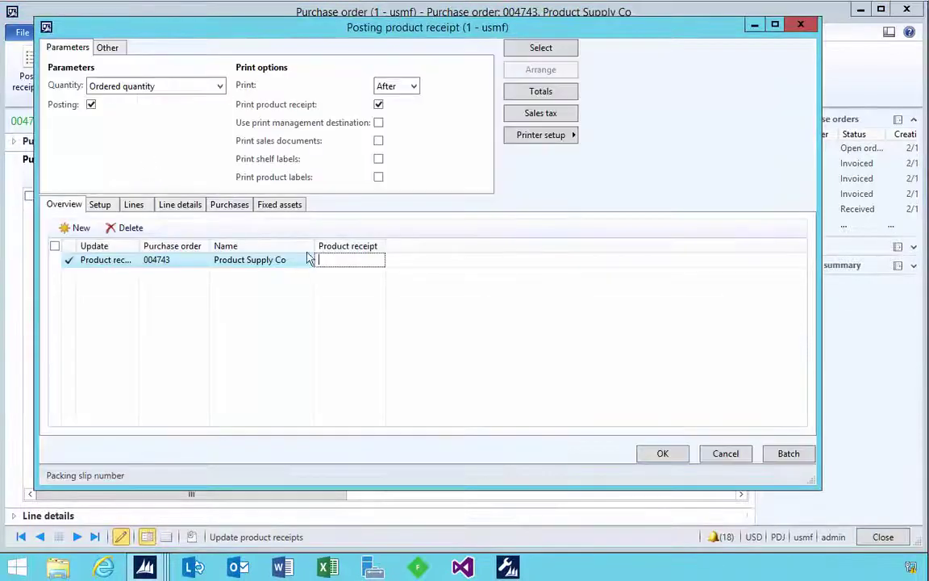
{"action": "type", "text": "dfgdg"}
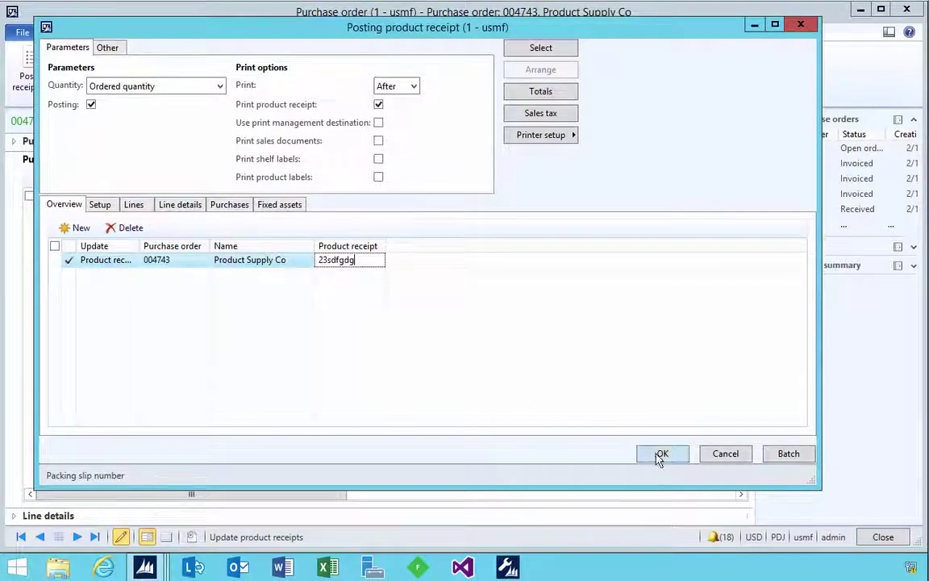
{"action": "left_click", "coordinate": [661, 454]}
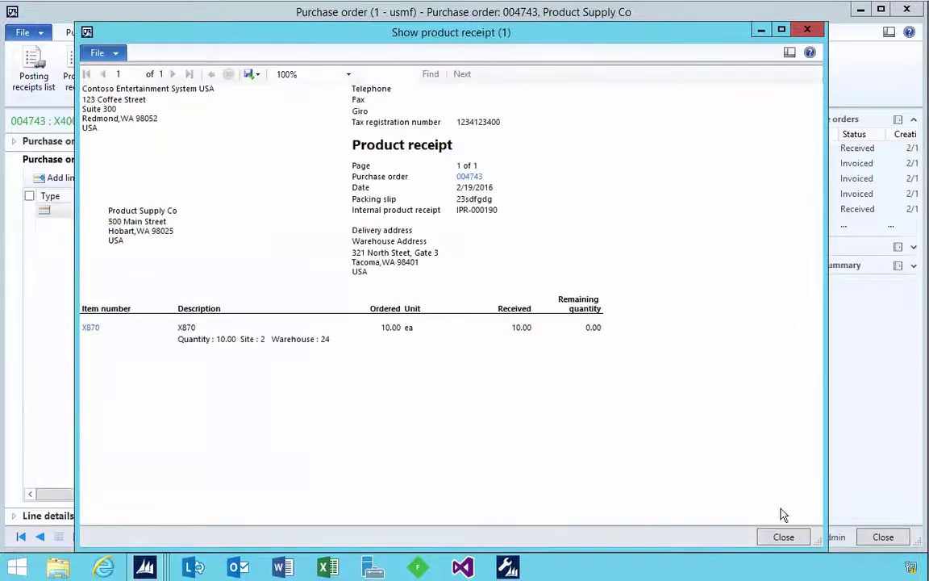
{"action": "left_click", "coordinate": [783, 536]}
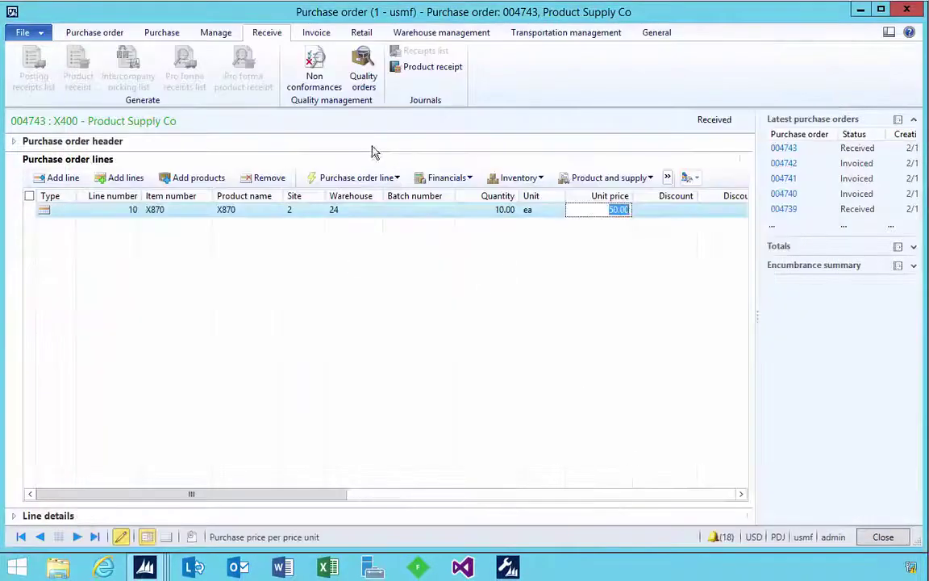
Step: Examine the ledger accounts and posting types in the voucher transactions of the posted product receipt
{"action": "left_click", "coordinate": [412, 69]}
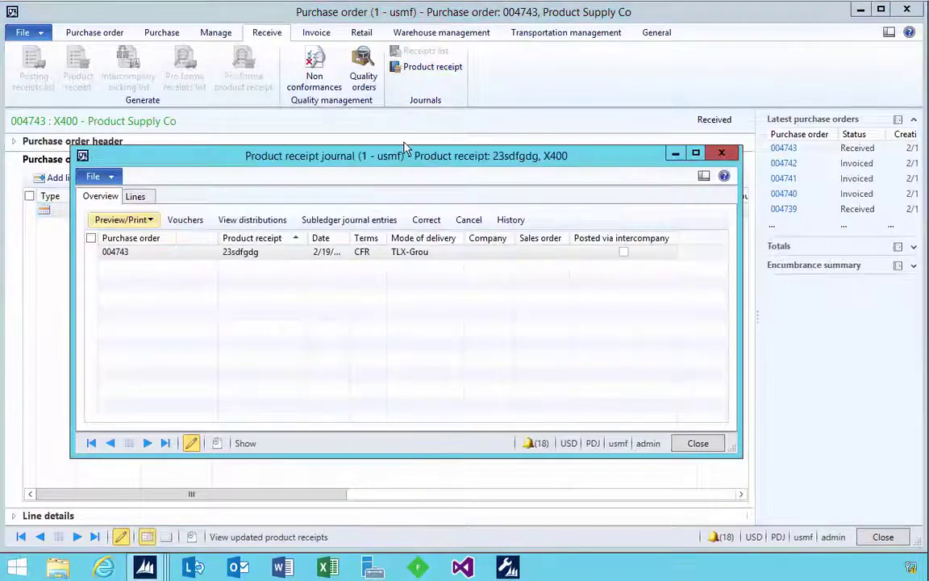
{"action": "left_click", "coordinate": [183, 219]}
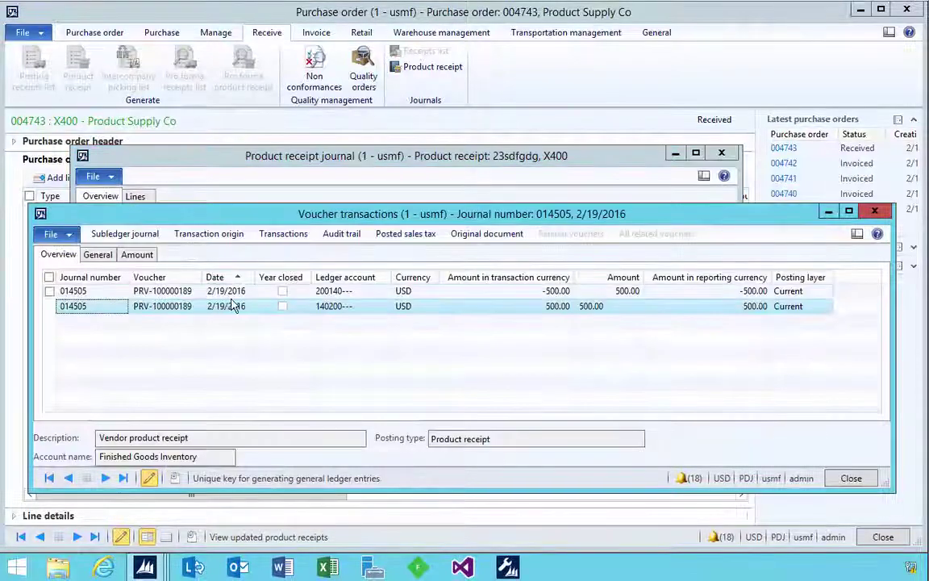
{"action": "left_click", "coordinate": [339, 292]}
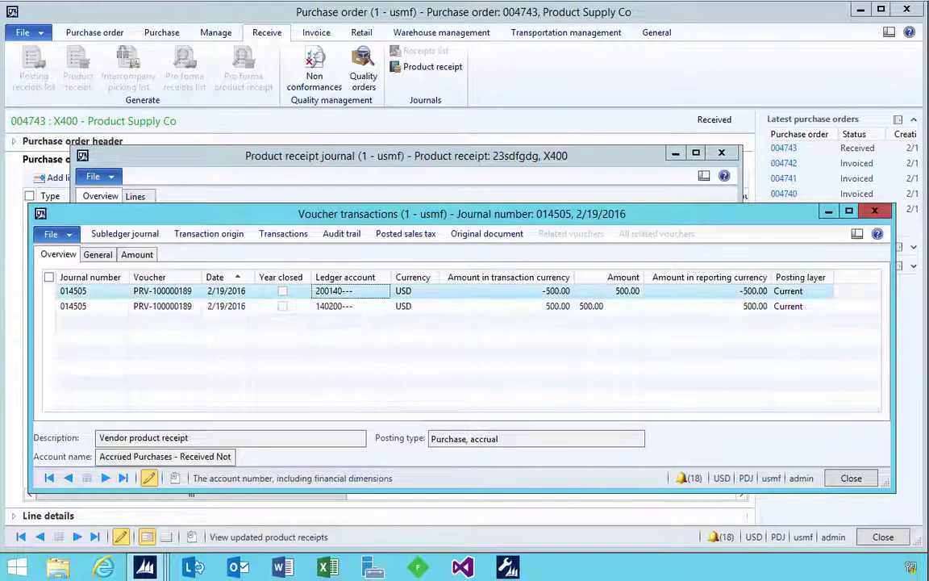
{"action": "left_click", "coordinate": [330, 308]}
{"action": "left_click", "coordinate": [335, 294]}
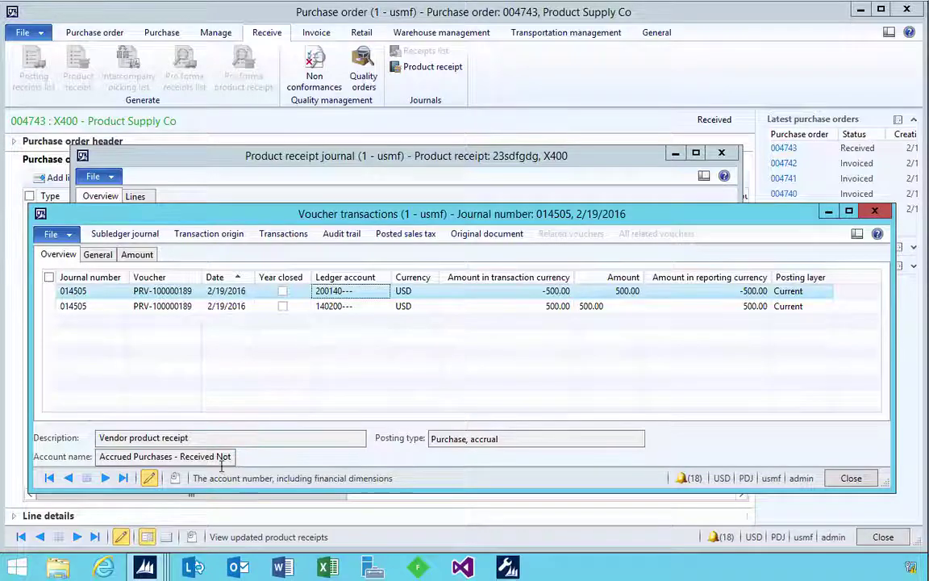
{"action": "left_click", "coordinate": [336, 310]}
{"action": "mouse_move", "coordinate": [337, 312]}
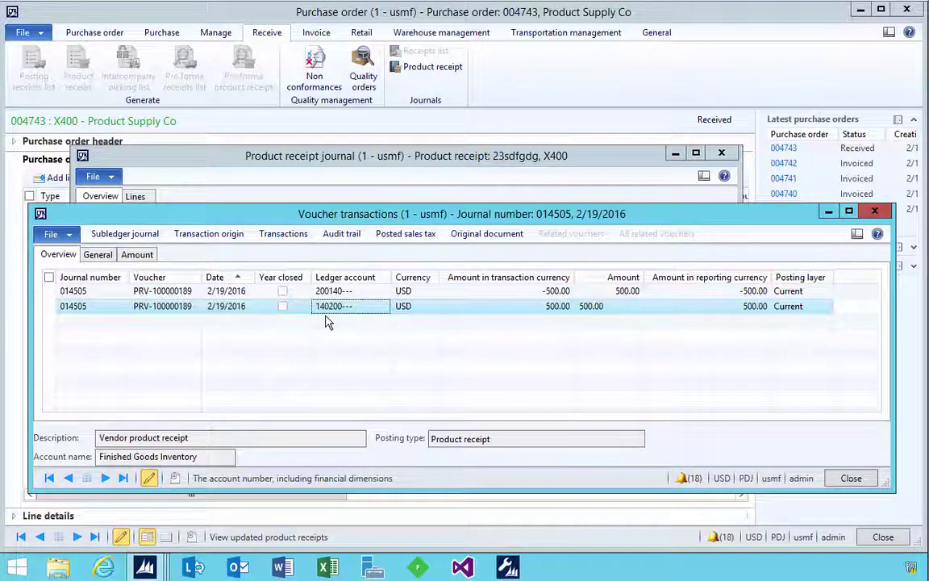
{"action": "left_click", "coordinate": [874, 211]}
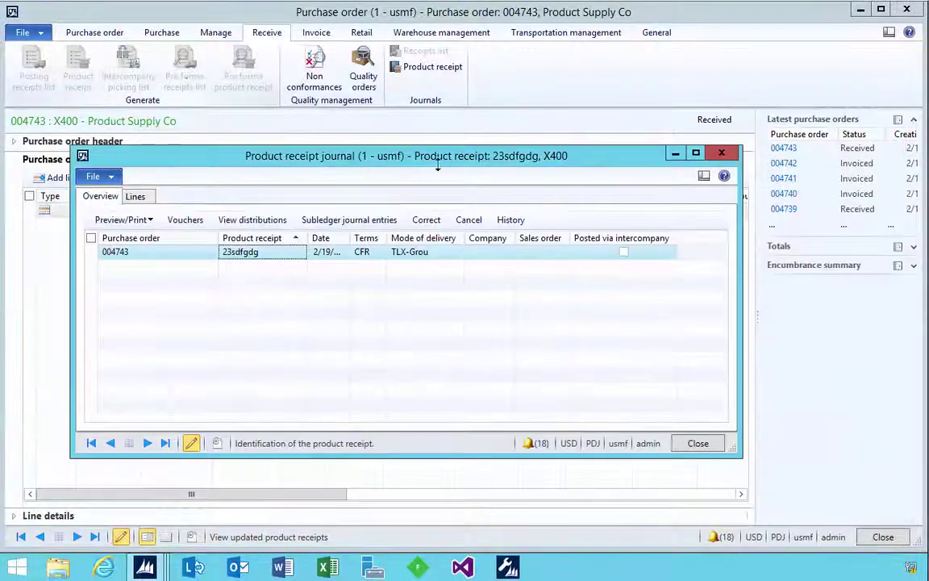
{"action": "left_click", "coordinate": [731, 152]}
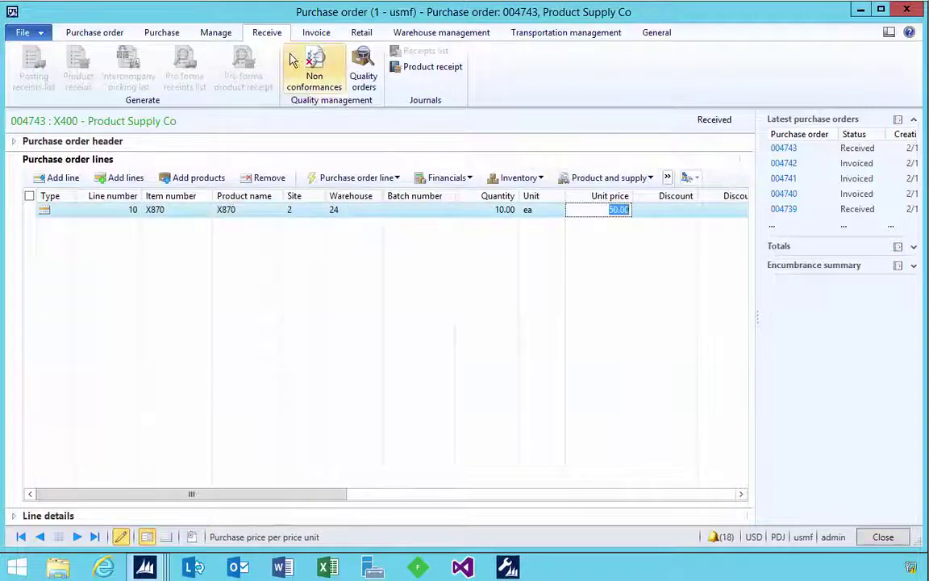
Step: Post a vendor invoice for the purchase order with invoice number 3rsdf and description c
{"action": "left_click", "coordinate": [313, 32]}
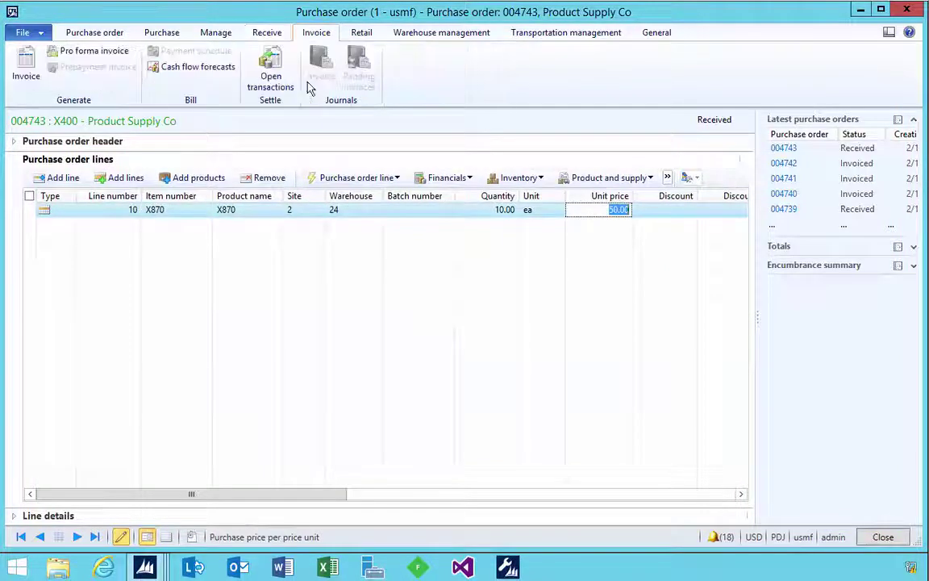
{"action": "left_click", "coordinate": [26, 69]}
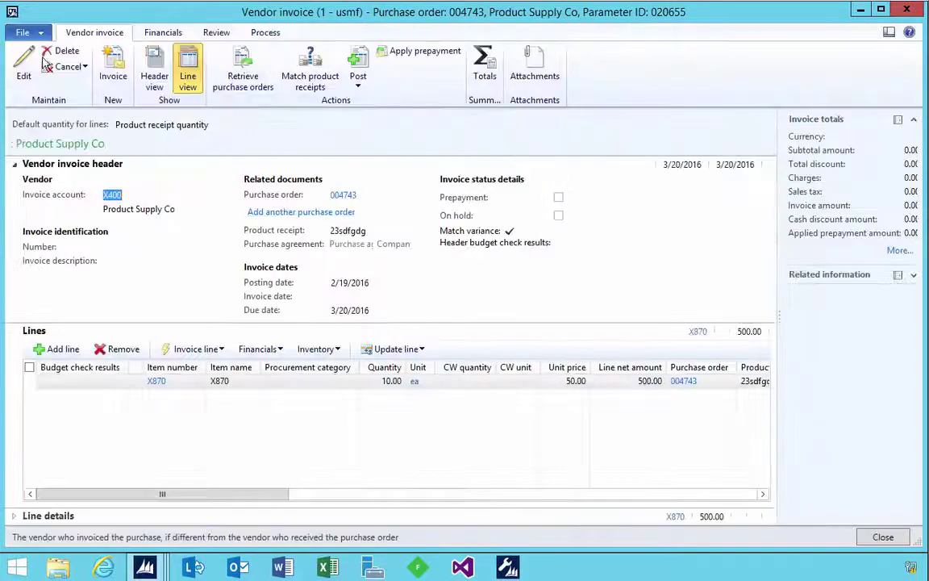
{"action": "left_click", "coordinate": [24, 66]}
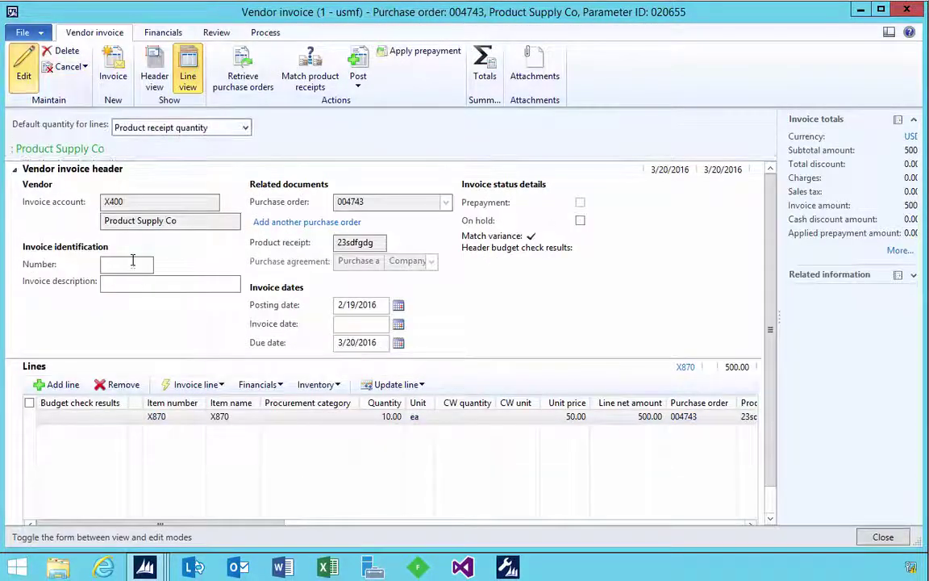
{"action": "left_click", "coordinate": [133, 261]}
{"action": "type", "text": "3rsdf"}
{"action": "left_click", "coordinate": [141, 283]}
{"action": "type", "text": "c"}
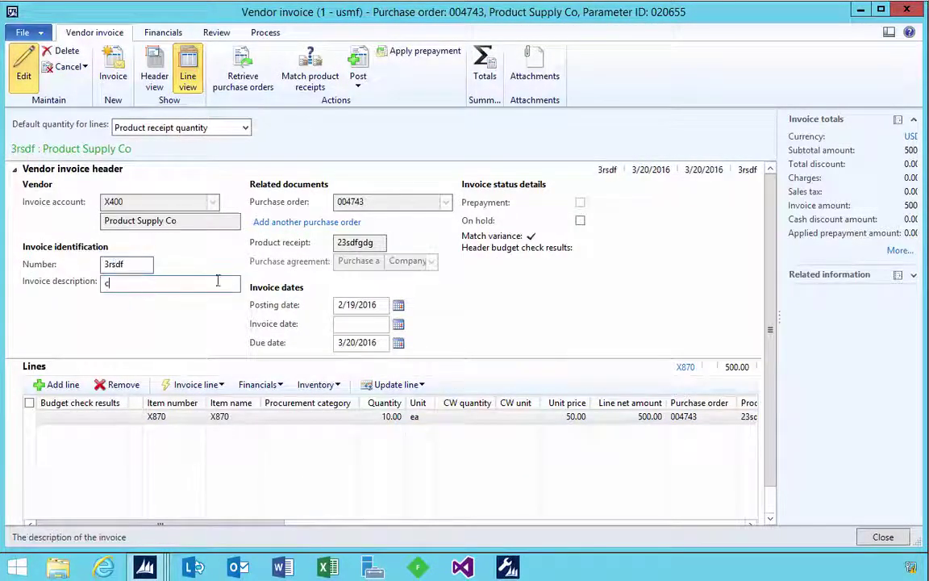
{"action": "left_click", "coordinate": [358, 68]}
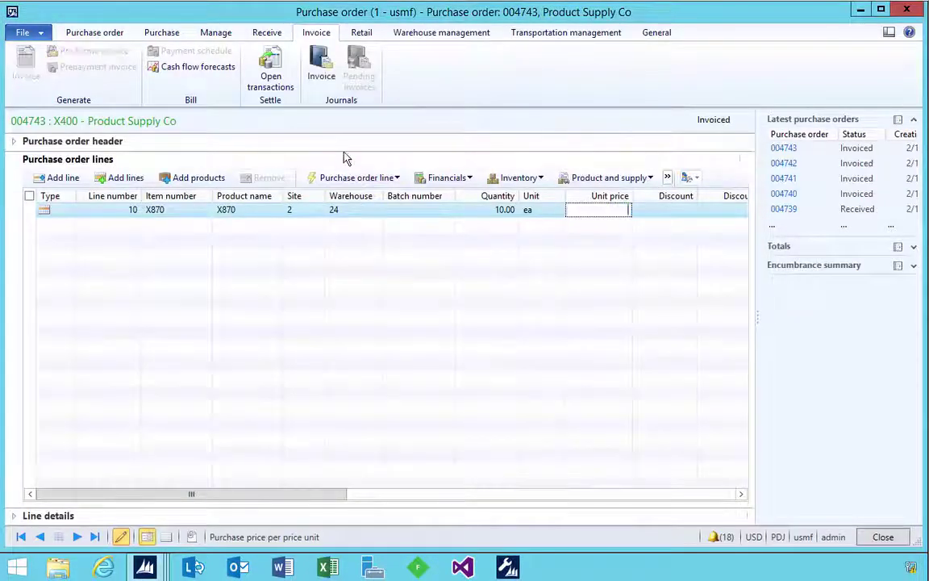
Step: Open the voucher transactions of posted vendor invoice 3rsdf and compare them with the FIFO item model group's ledger integration settings
{"action": "left_click", "coordinate": [323, 72]}
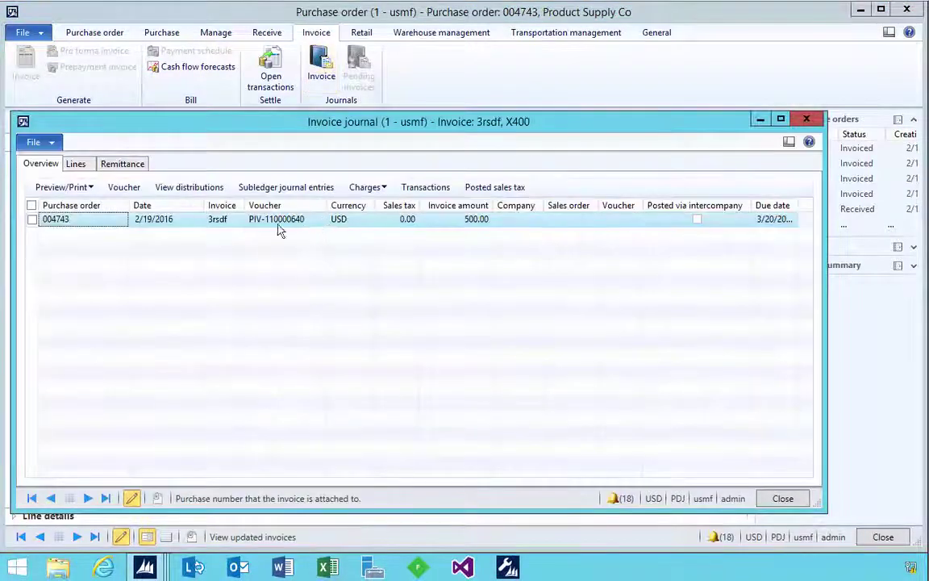
{"action": "left_click", "coordinate": [123, 188]}
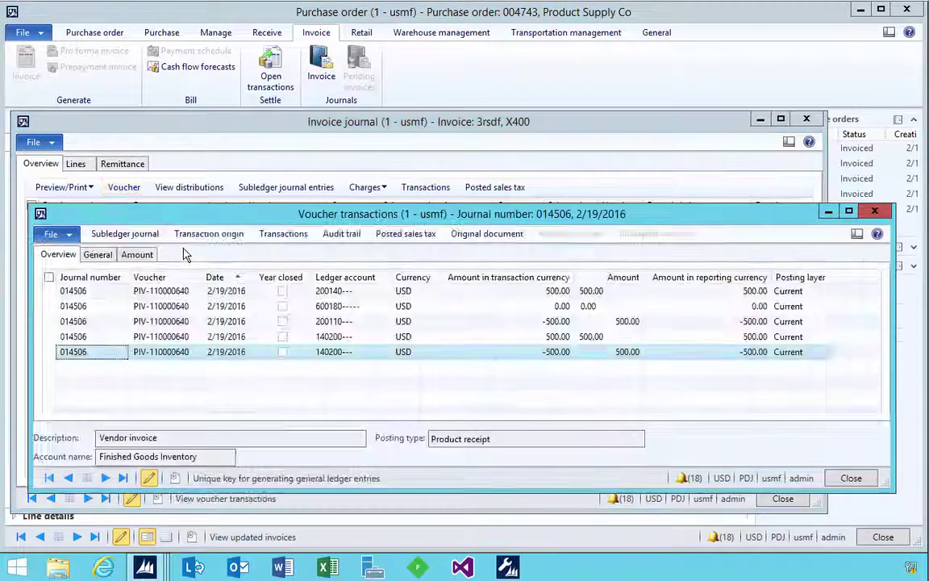
{"action": "mouse_move", "coordinate": [339, 361]}
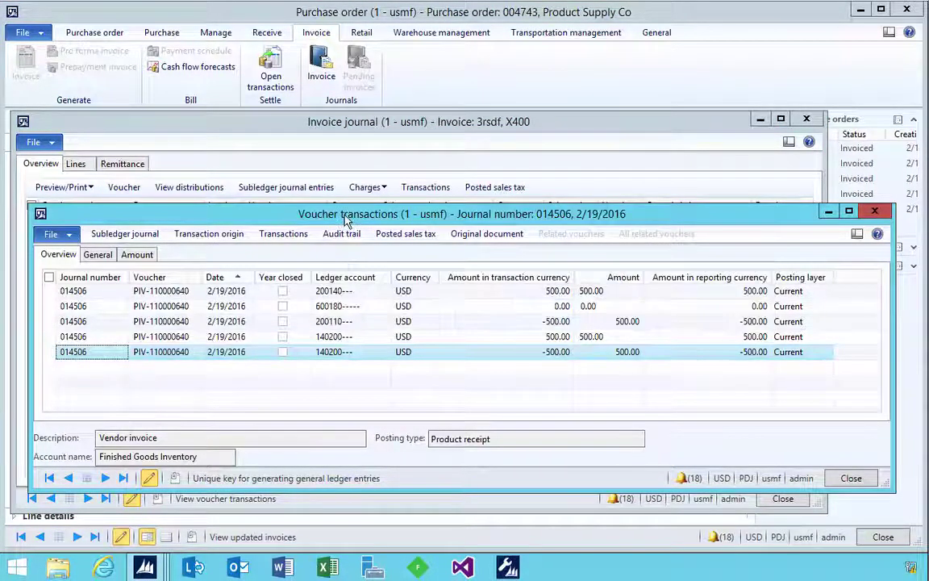
{"action": "left_click", "coordinate": [147, 568]}
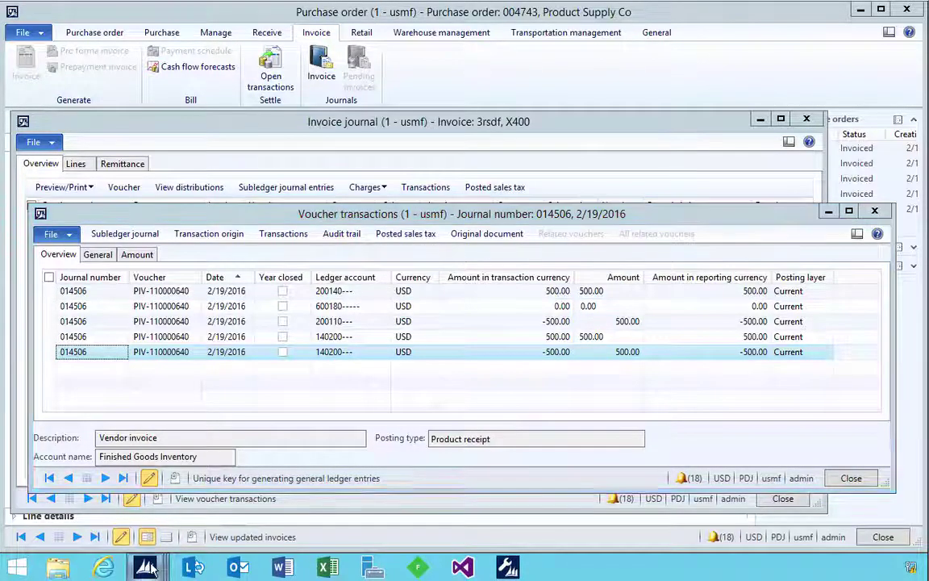
{"action": "left_click", "coordinate": [266, 500]}
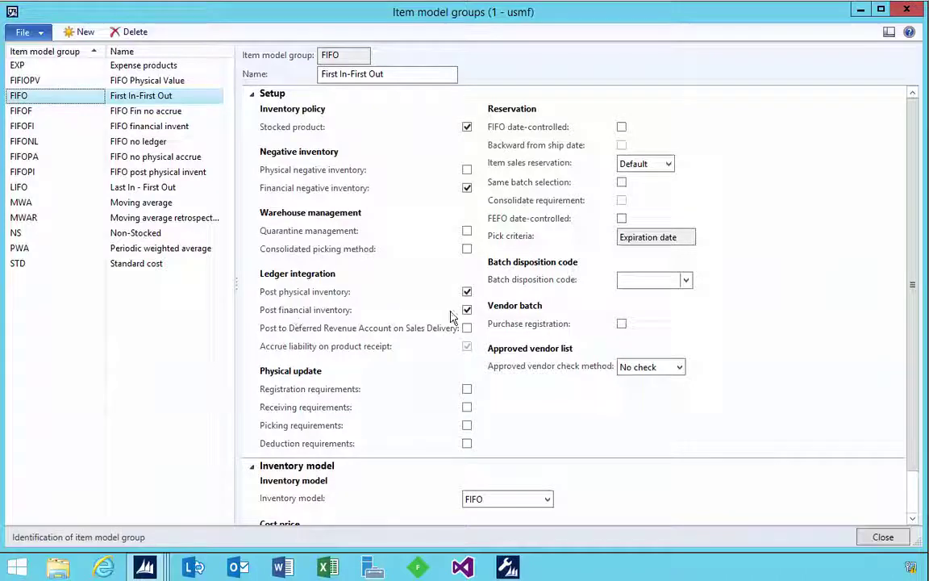
{"action": "mouse_move", "coordinate": [145, 567]}
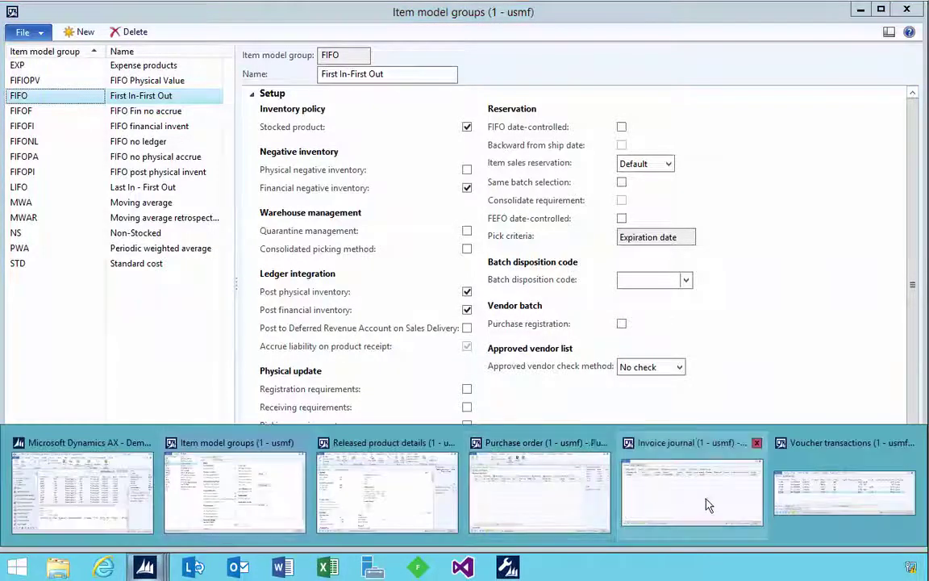
{"action": "left_click", "coordinate": [806, 502]}
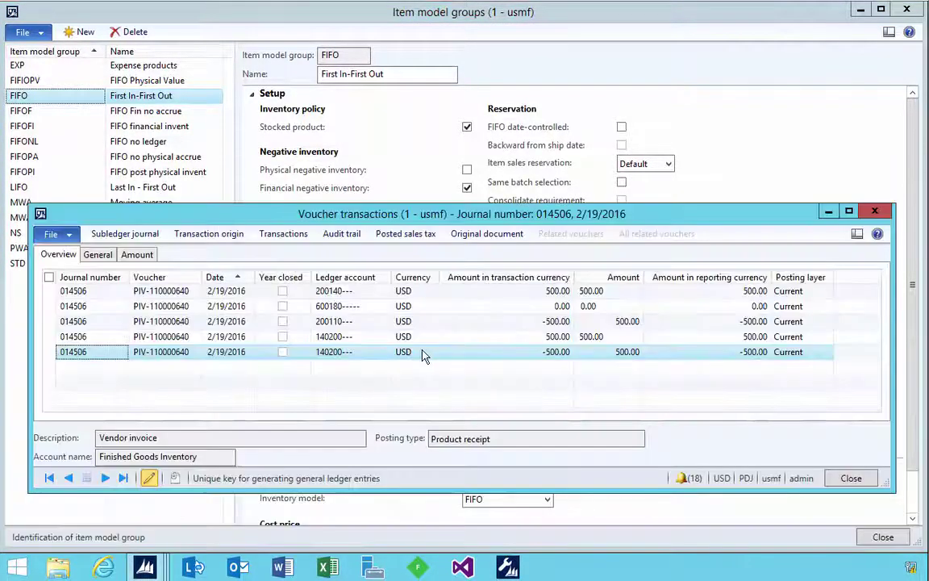
Step: Examine the ledger account and posting type of each line in the vendor invoice's voucher transactions
{"action": "left_click", "coordinate": [340, 295]}
{"action": "mouse_move", "coordinate": [340, 295]}
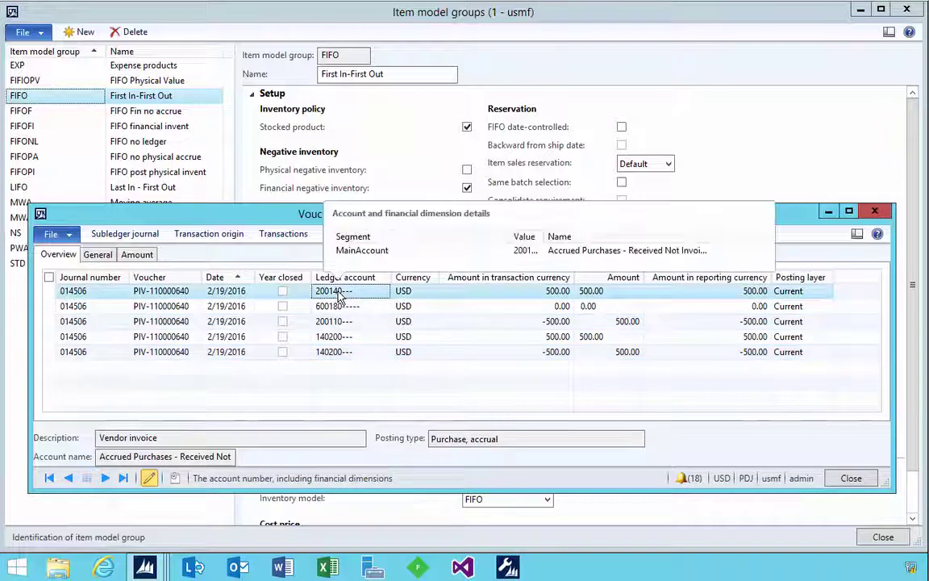
{"action": "left_click", "coordinate": [345, 339]}
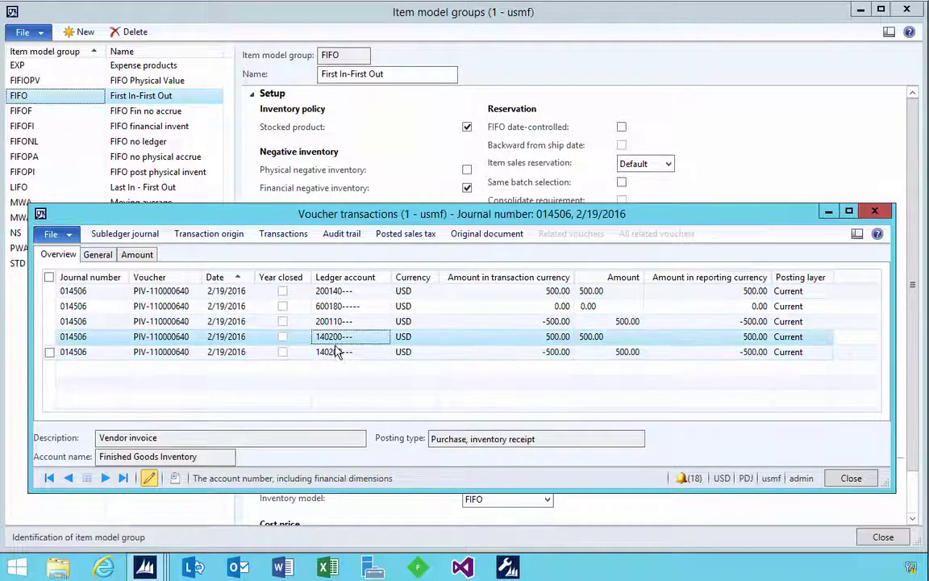
{"action": "mouse_move", "coordinate": [330, 352]}
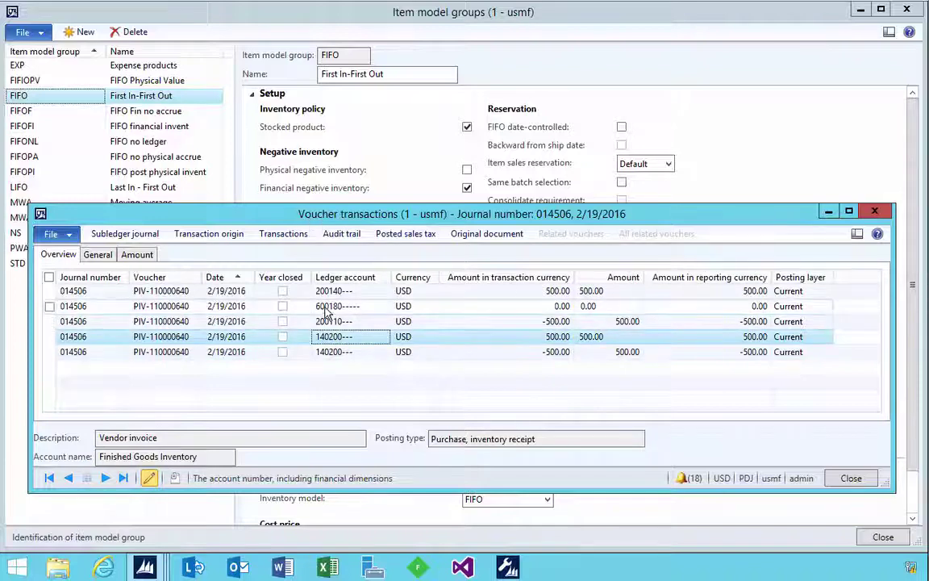
{"action": "left_click", "coordinate": [326, 312]}
{"action": "mouse_move", "coordinate": [327, 312]}
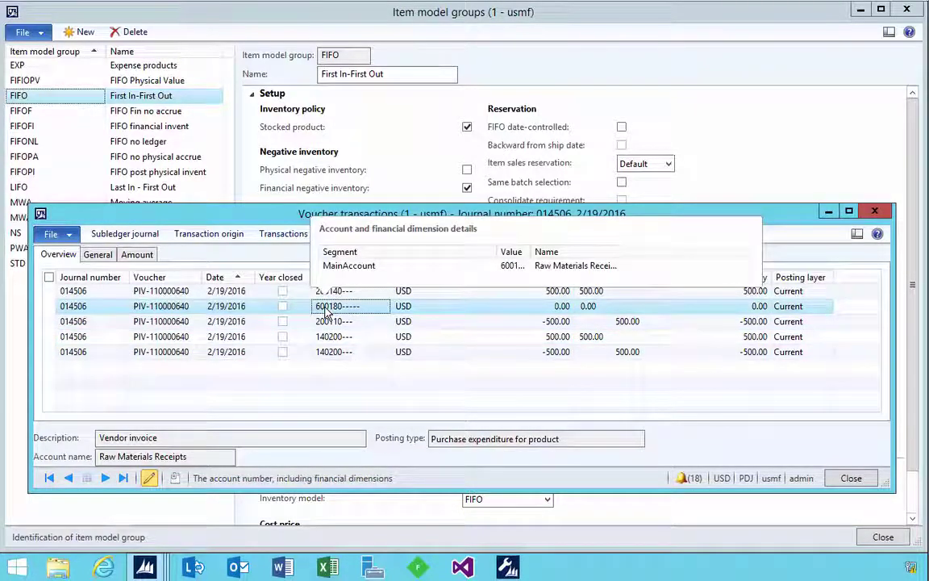
{"action": "left_click", "coordinate": [318, 321]}
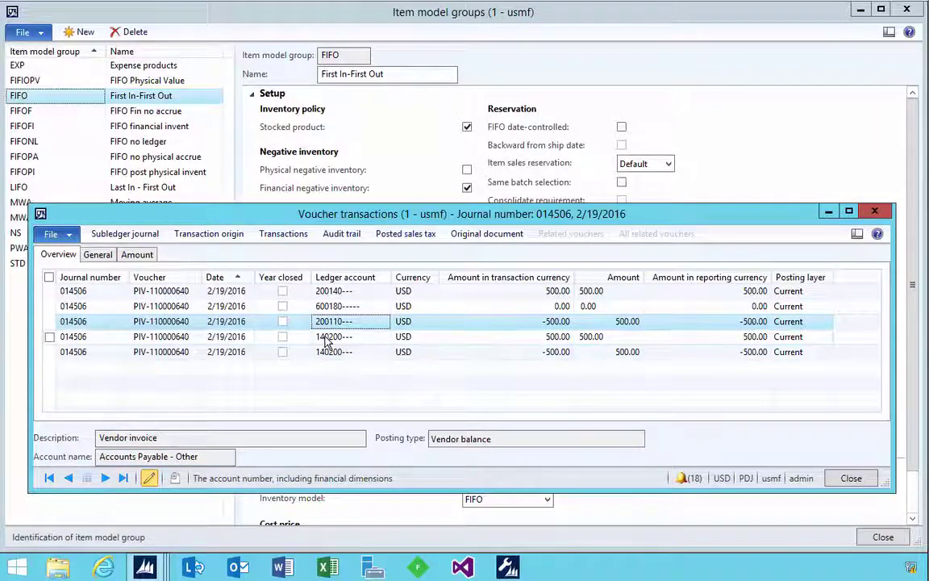
{"action": "mouse_move", "coordinate": [328, 337]}
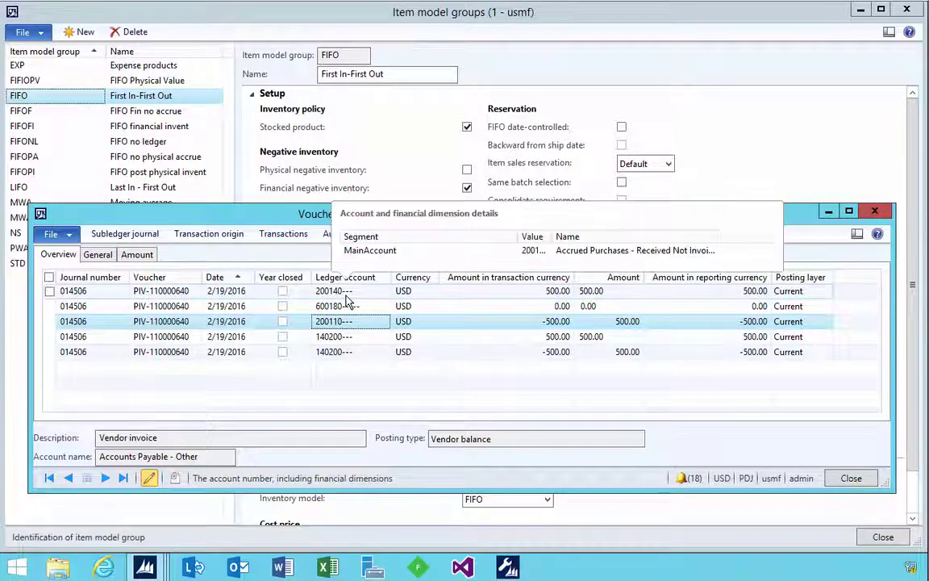
{"action": "left_click", "coordinate": [345, 296]}
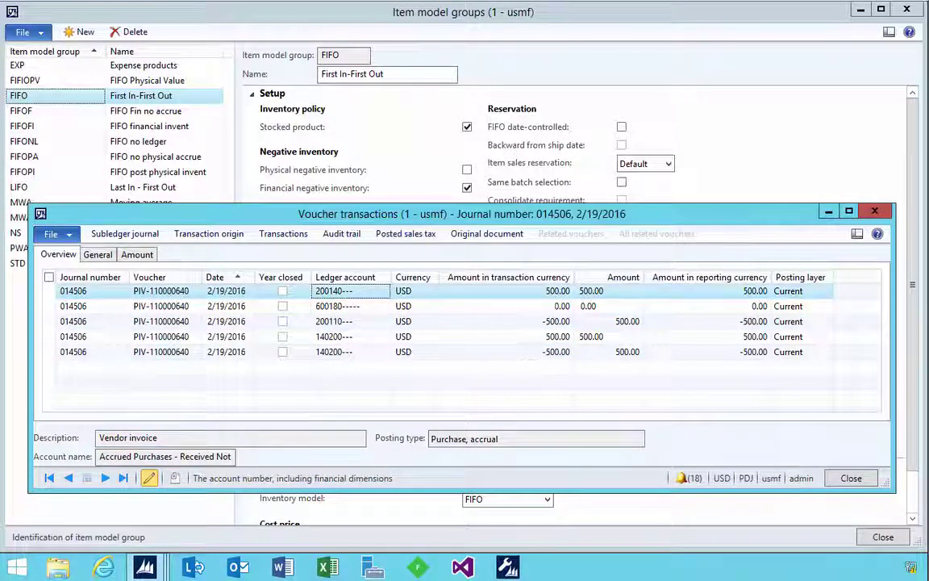
{"action": "left_click", "coordinate": [339, 337]}
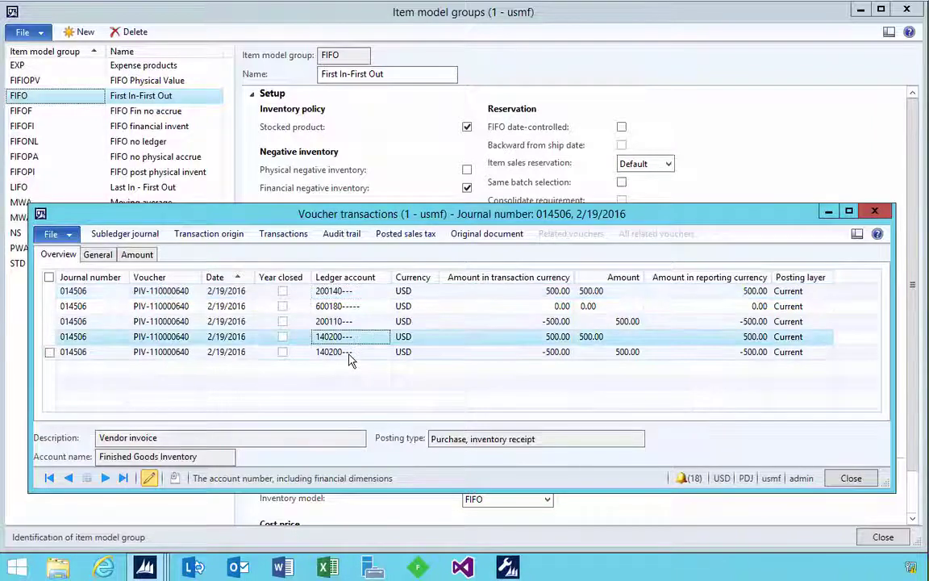
{"action": "mouse_move", "coordinate": [350, 360]}
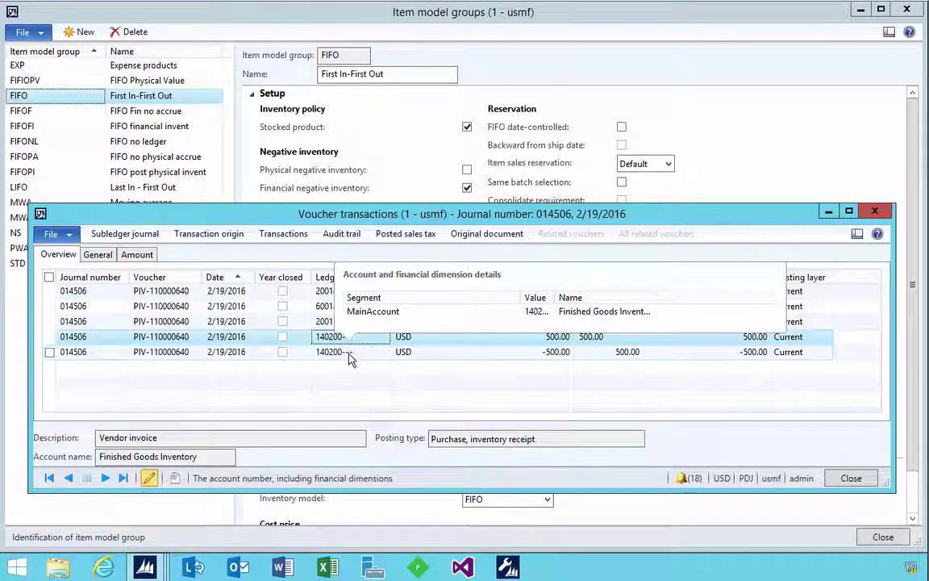
{"action": "left_click", "coordinate": [366, 353]}
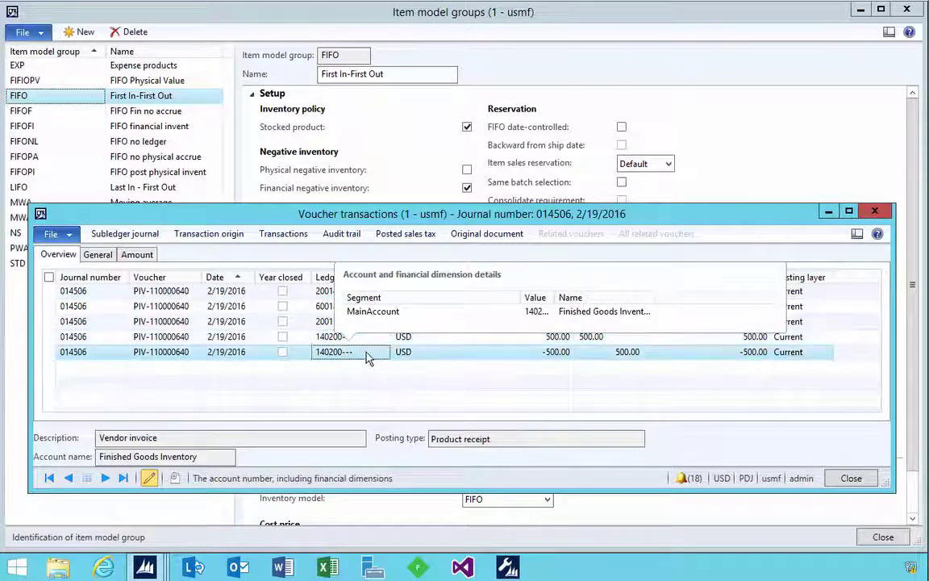
Step: Compare the transaction currency amounts across the invoice voucher lines, including the 600180 purchase expenditure line
{"action": "left_click", "coordinate": [552, 352]}
{"action": "left_click", "coordinate": [551, 321]}
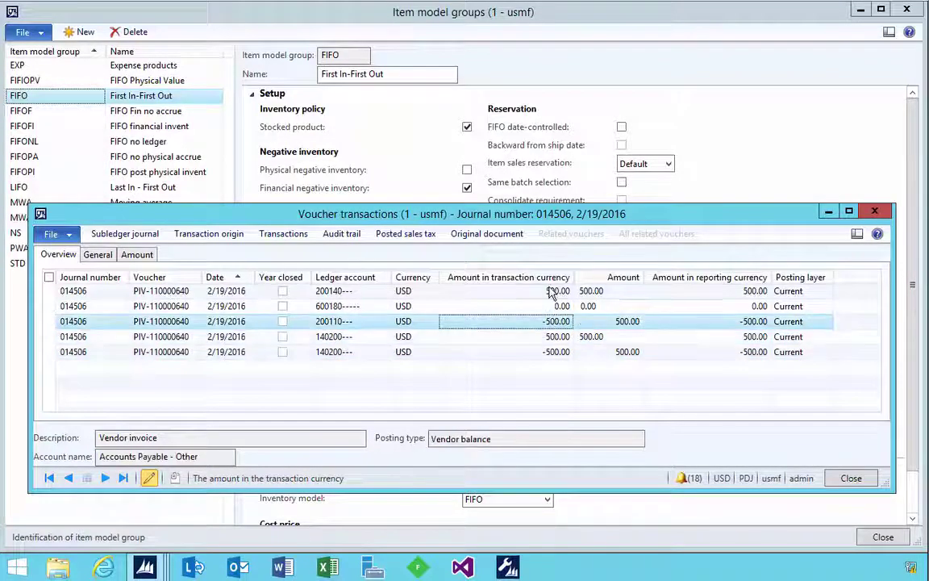
{"action": "left_click", "coordinate": [552, 291]}
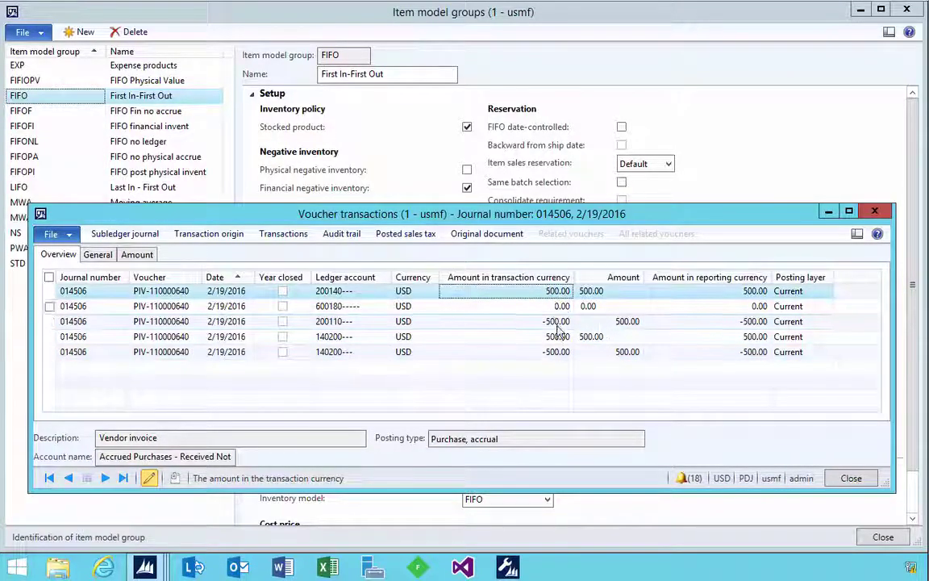
{"action": "left_click", "coordinate": [555, 306]}
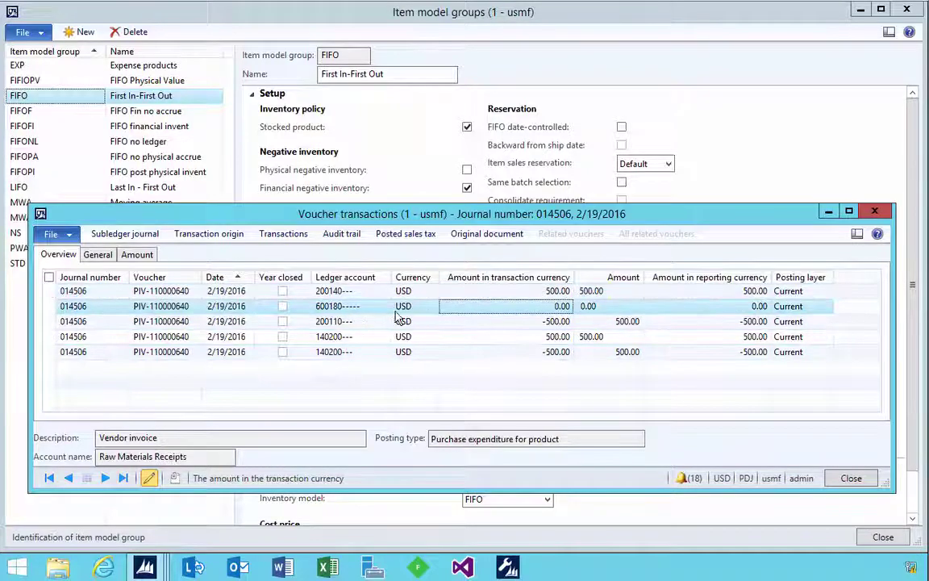
{"action": "left_click", "coordinate": [333, 310]}
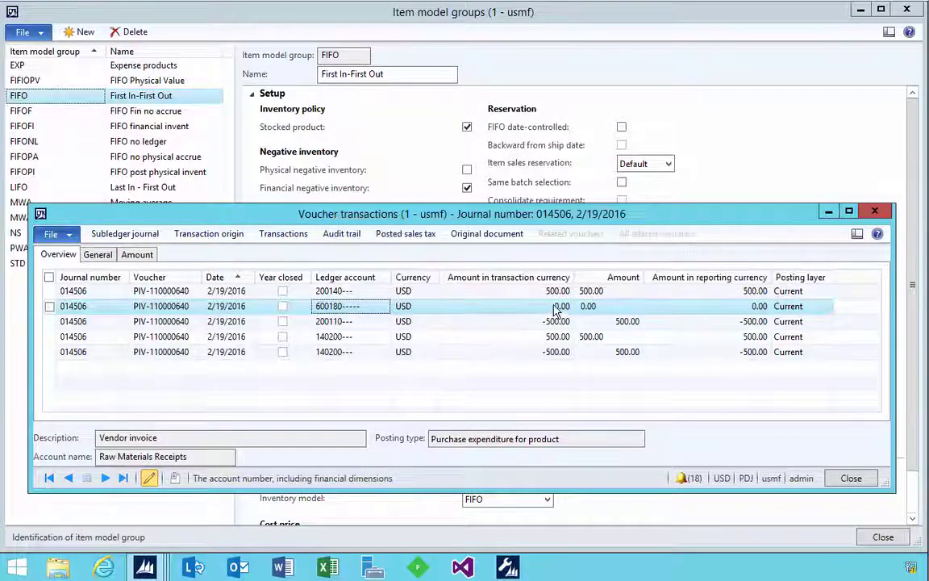
{"action": "left_click", "coordinate": [339, 310]}
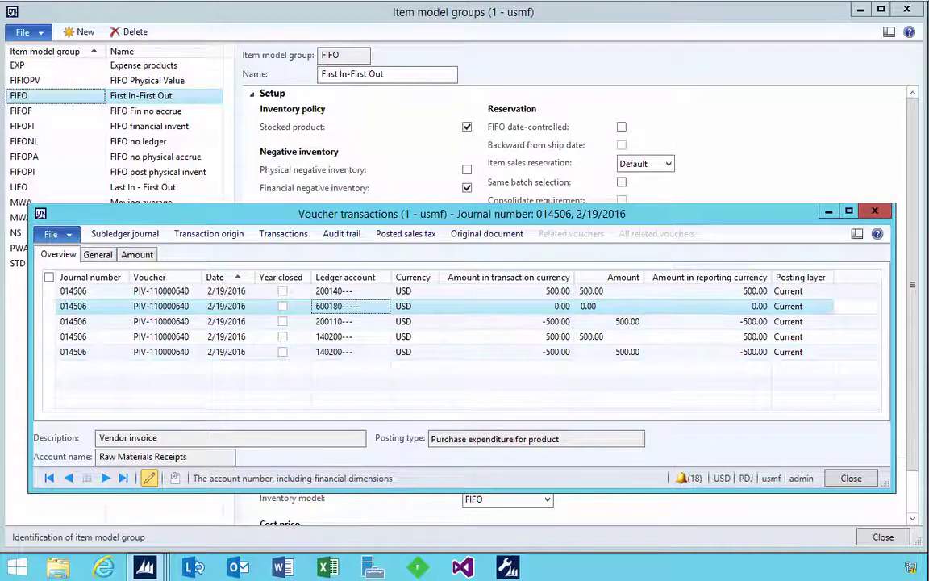
Step: Close the voucher transactions, invoice journal and purchase order, and display the ledger integration settings of the FIFONL item model group
{"action": "left_click", "coordinate": [877, 212]}
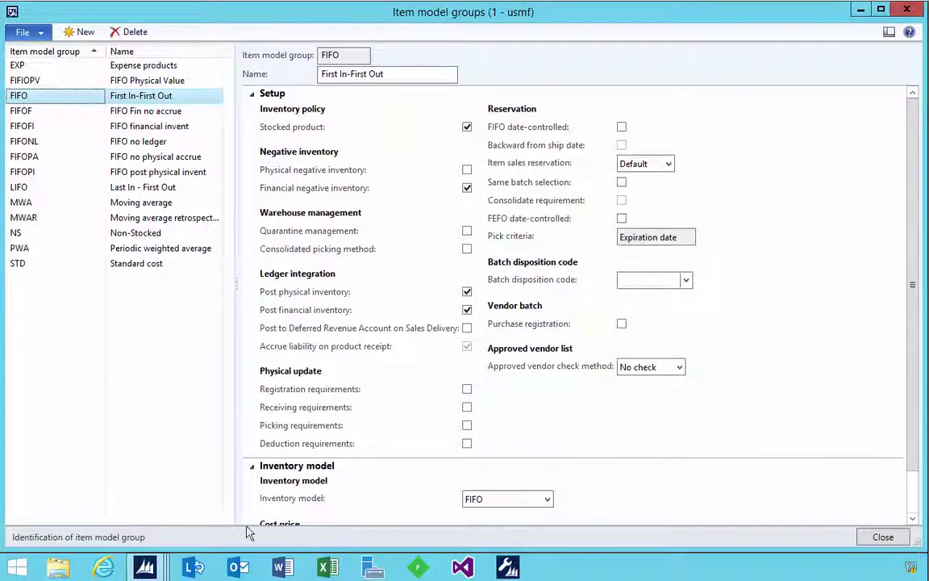
{"action": "mouse_move", "coordinate": [156, 571]}
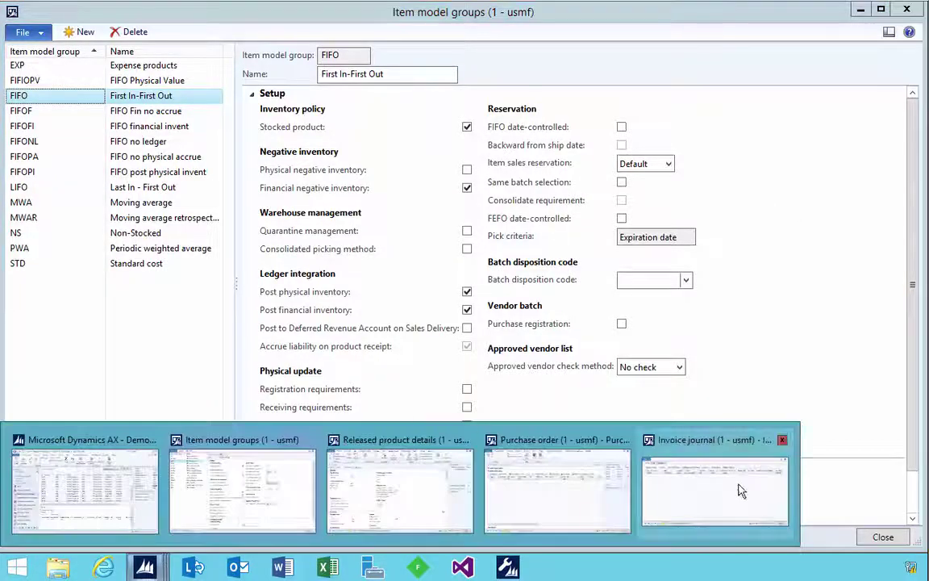
{"action": "left_click", "coordinate": [684, 452]}
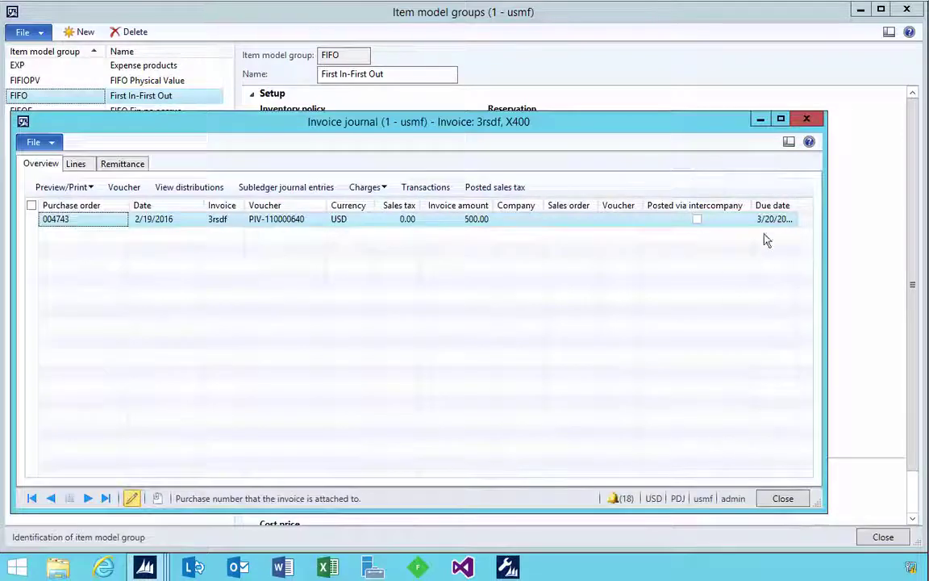
{"action": "left_click", "coordinate": [805, 118]}
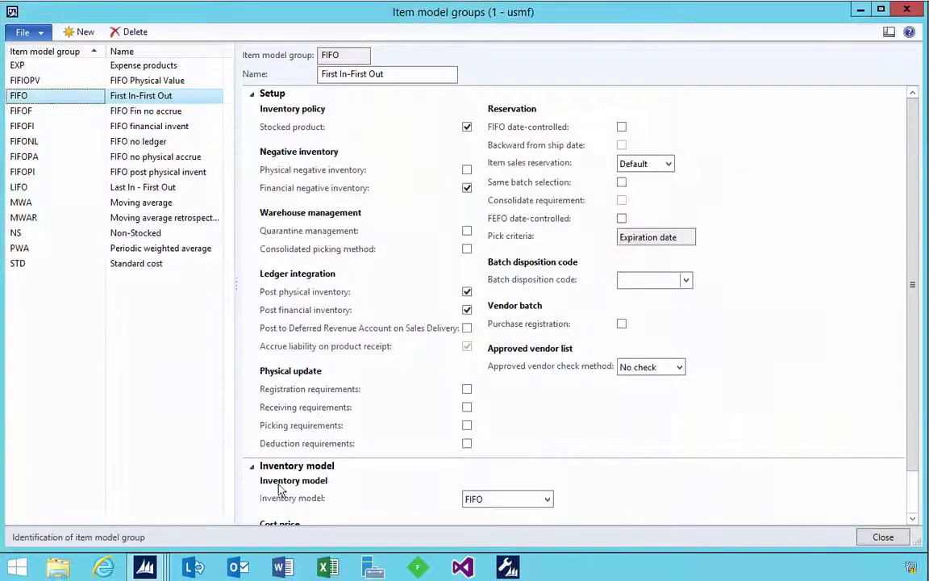
{"action": "mouse_move", "coordinate": [145, 568]}
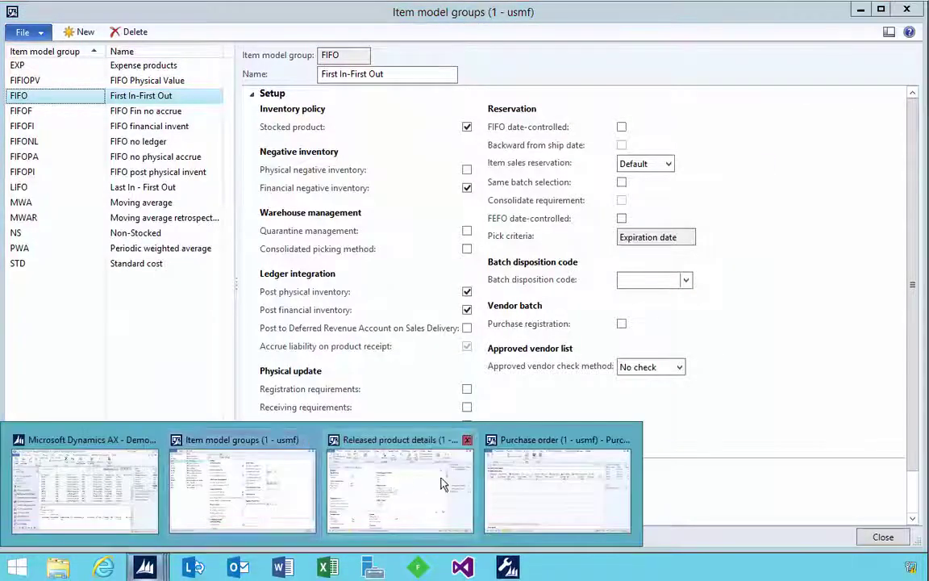
{"action": "left_click", "coordinate": [626, 441]}
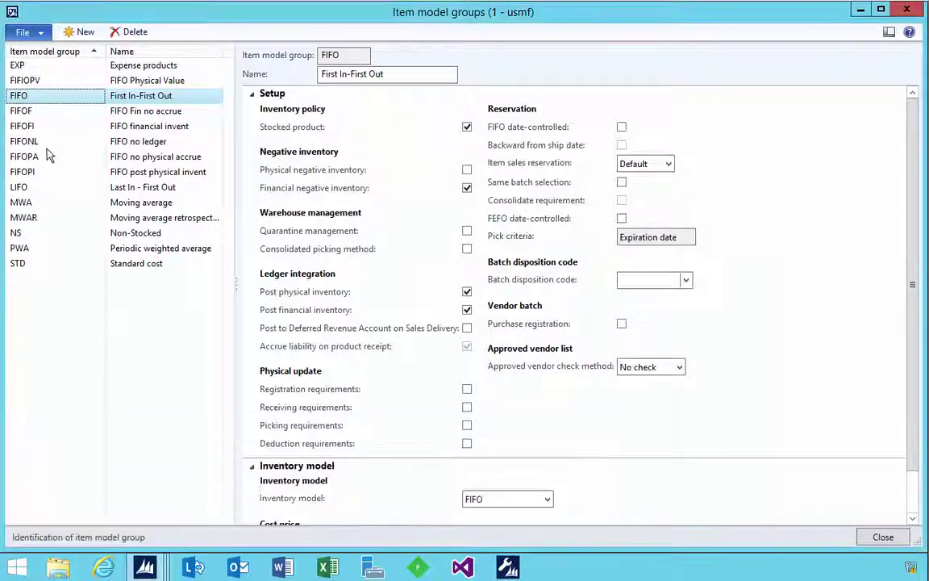
{"action": "left_click", "coordinate": [36, 140]}
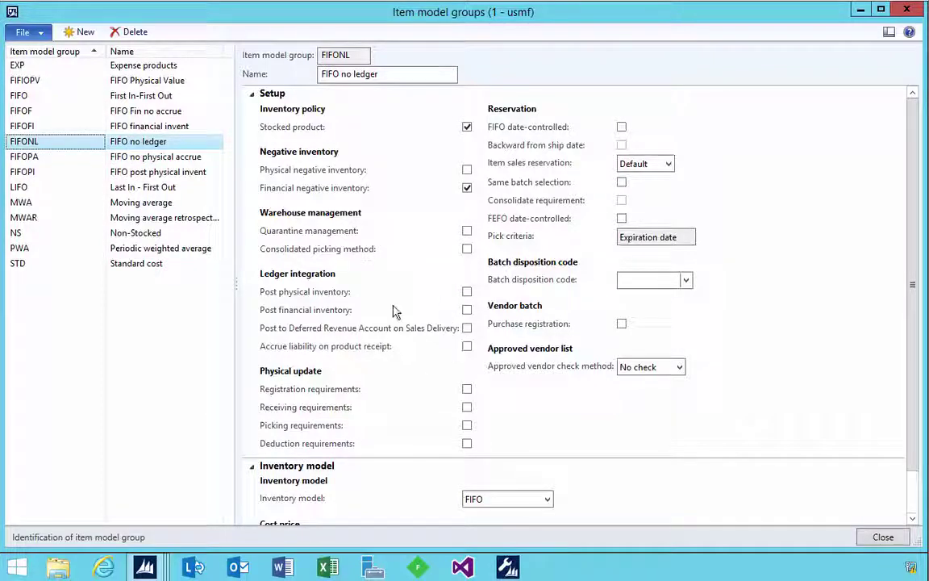
Step: Start a new released product with product number X871, using the same value as its name
{"action": "mouse_move", "coordinate": [146, 567]}
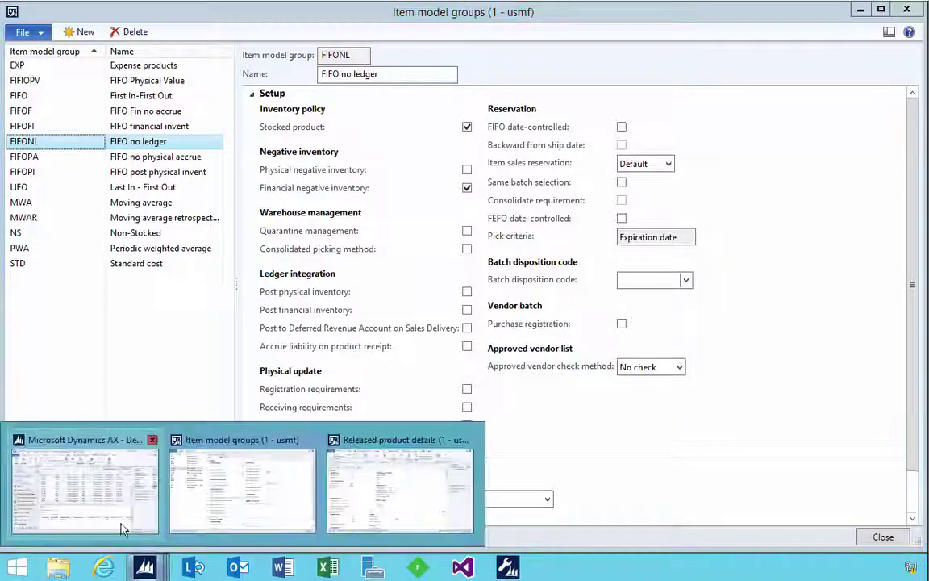
{"action": "left_click", "coordinate": [77, 514]}
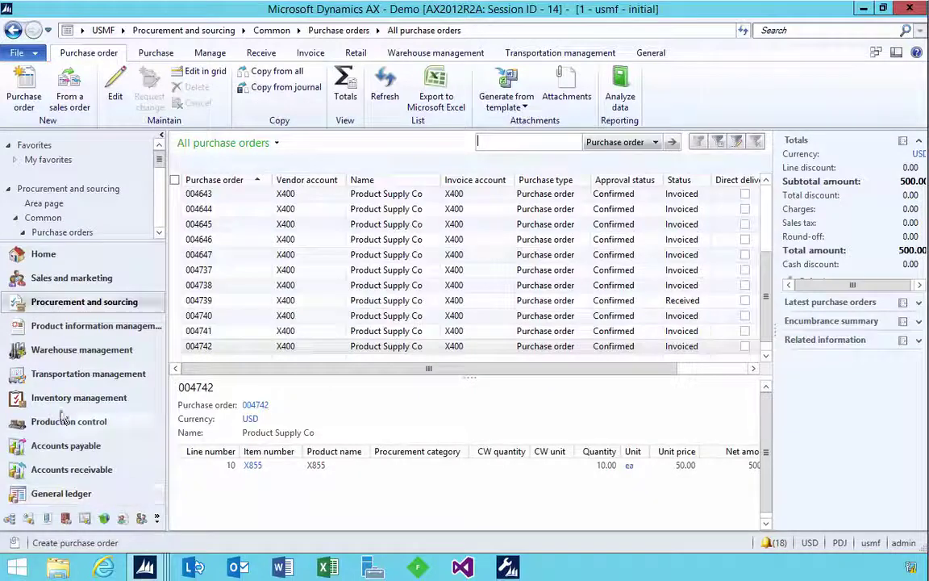
{"action": "left_click", "coordinate": [63, 331]}
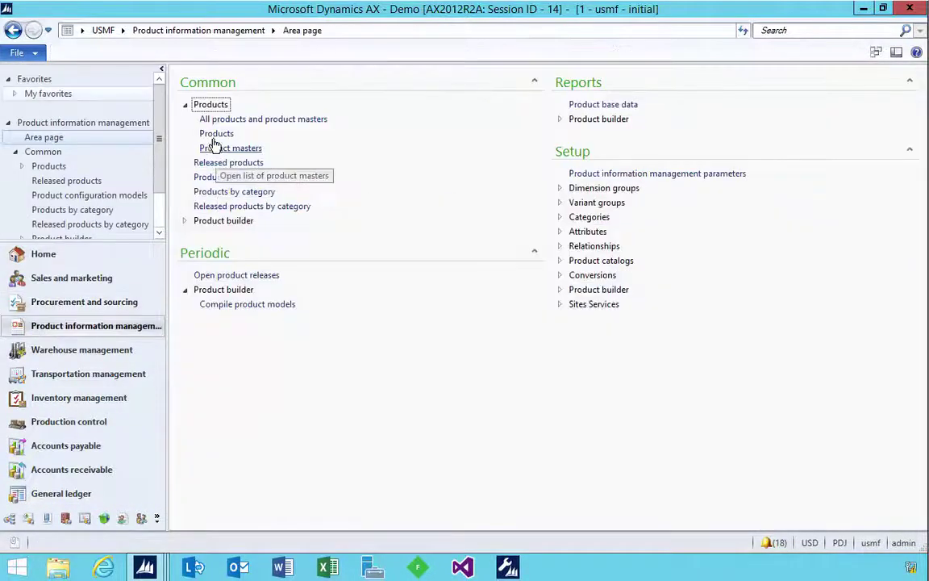
{"action": "left_click", "coordinate": [212, 165]}
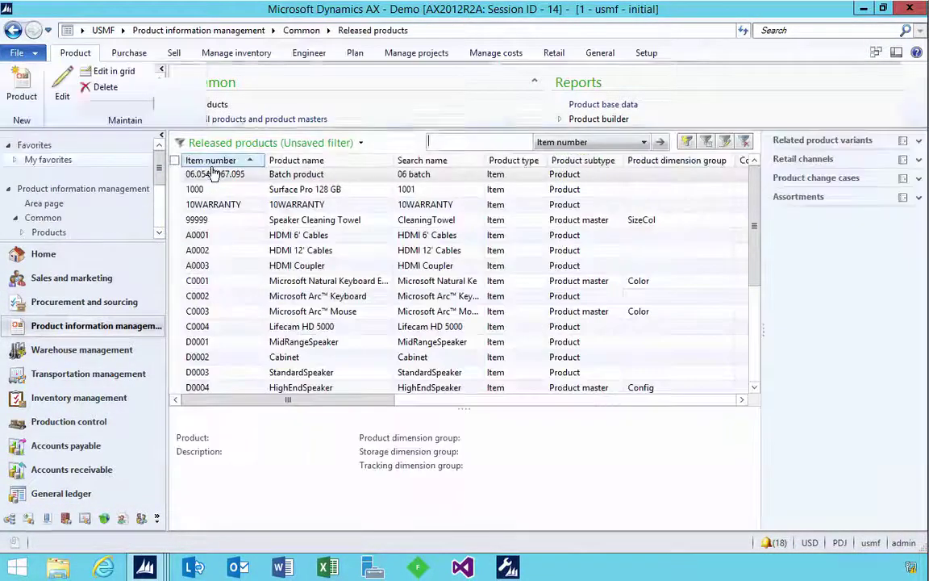
{"action": "left_click", "coordinate": [22, 93]}
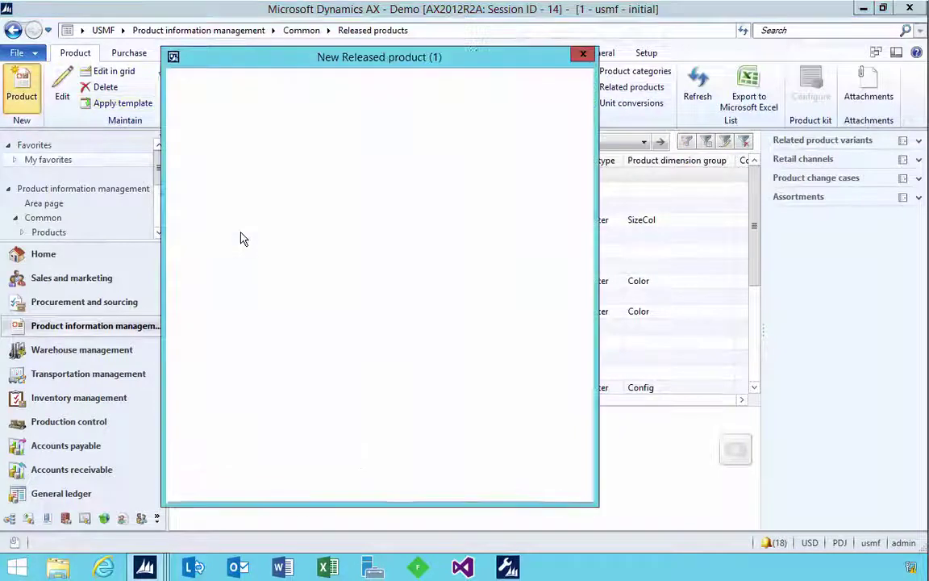
{"action": "type", "text": "X"}
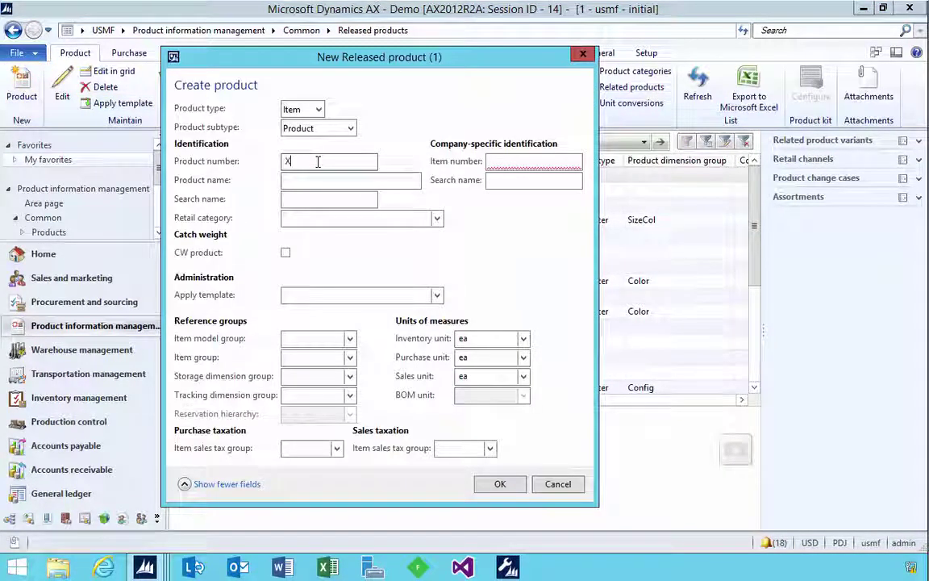
{"action": "type", "text": "871"}
{"action": "left_click", "coordinate": [320, 180]}
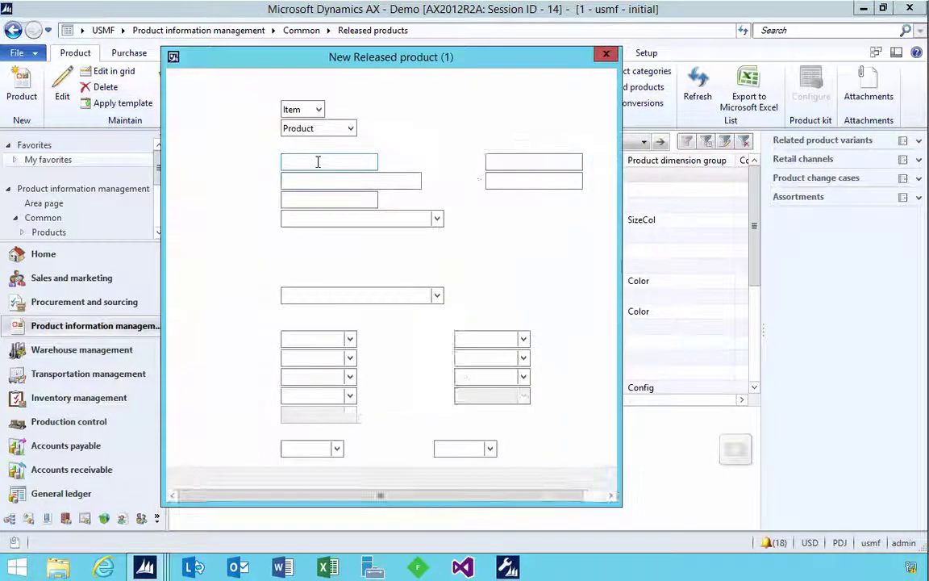
Step: Create the product with item model group FIFONL, item group TV&Video, storage dimension group SiteWH and tracking dimension group None
{"action": "left_click", "coordinate": [349, 338]}
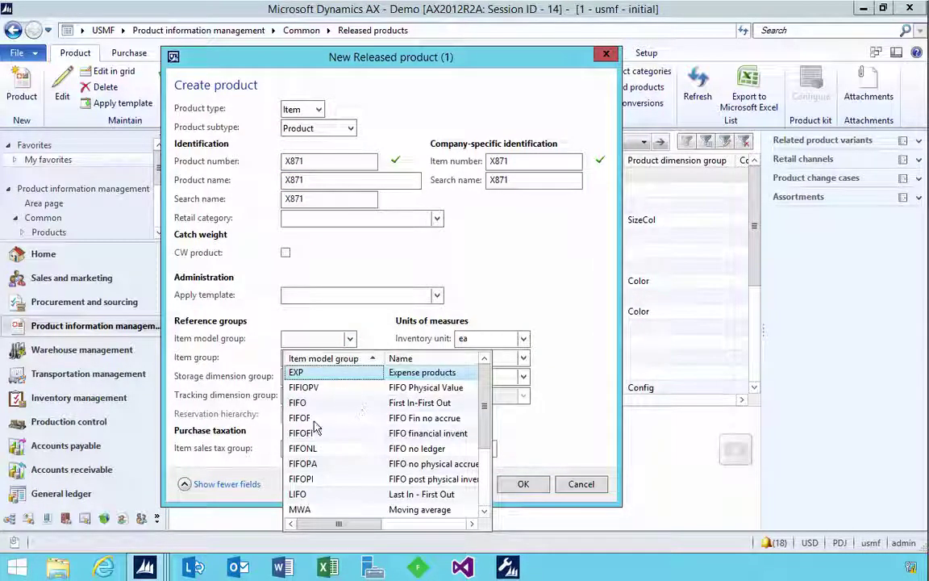
{"action": "left_click", "coordinate": [319, 452]}
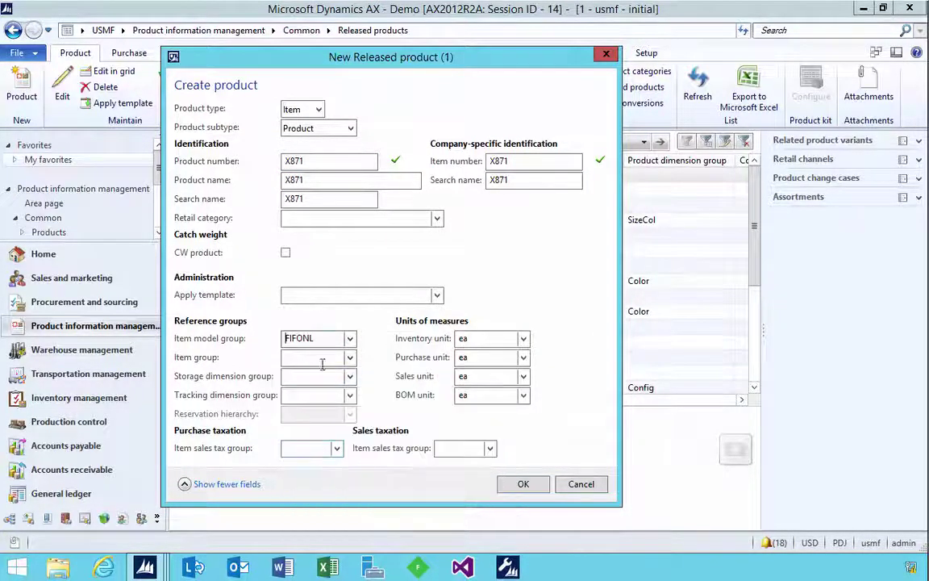
{"action": "left_click", "coordinate": [349, 357]}
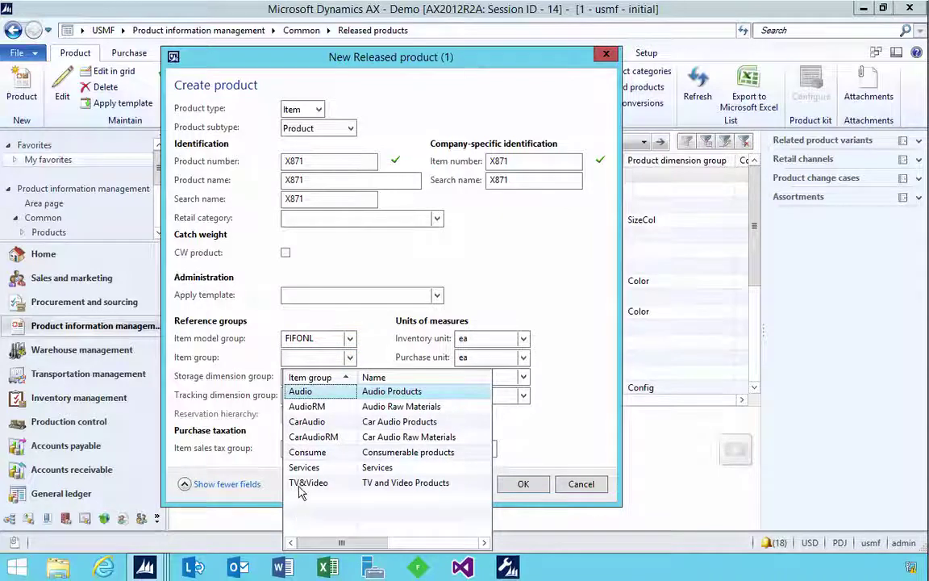
{"action": "left_click", "coordinate": [307, 482]}
{"action": "left_click", "coordinate": [349, 376]}
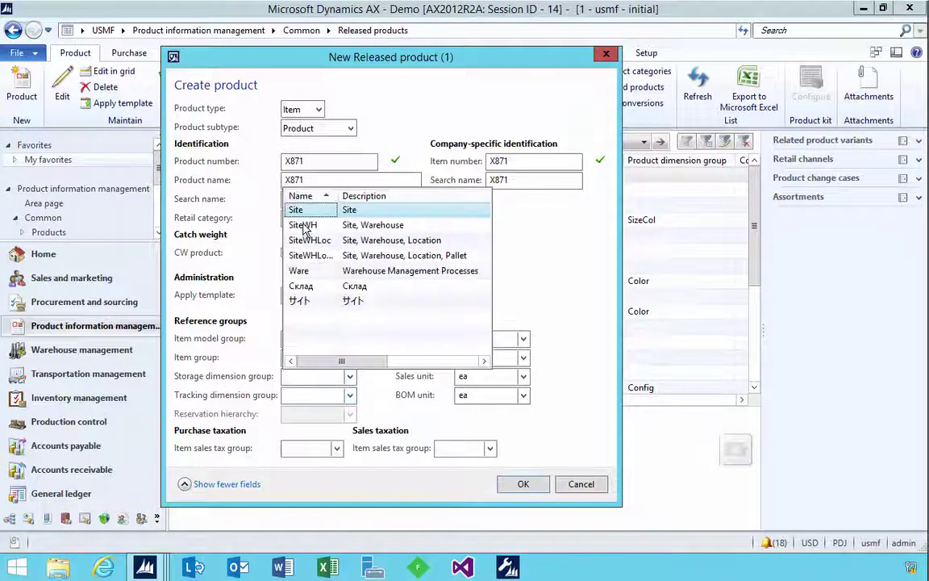
{"action": "left_click", "coordinate": [305, 225]}
{"action": "left_click", "coordinate": [350, 395]}
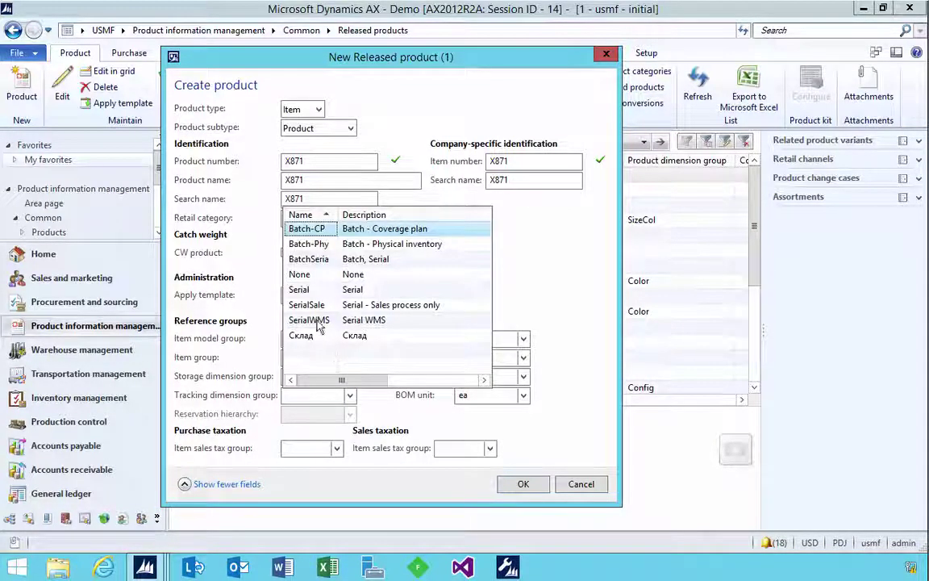
{"action": "left_click", "coordinate": [300, 275]}
{"action": "left_click", "coordinate": [523, 484]}
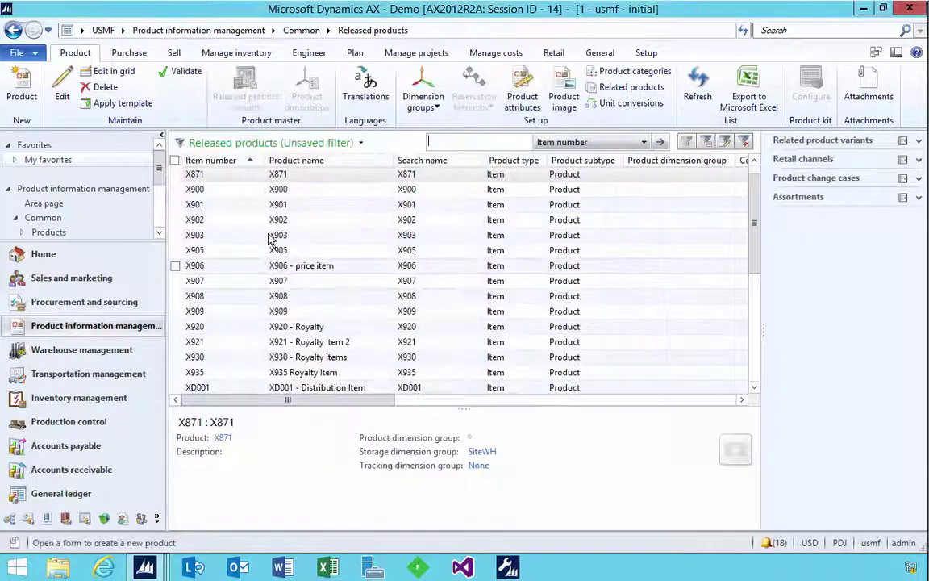
Step: Set the purchase price of product X871 to 50 and its base sales price to 100
{"action": "left_click", "coordinate": [201, 172]}
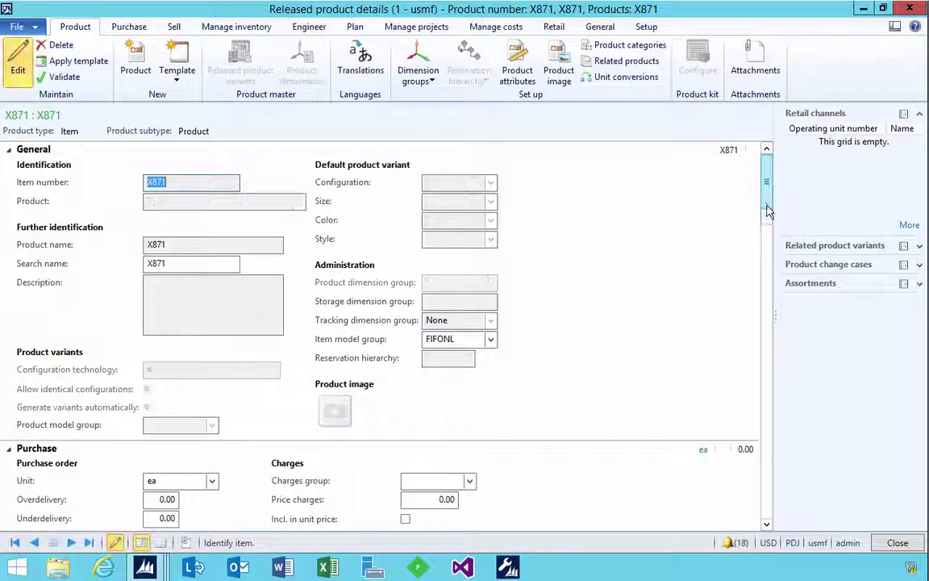
{"action": "scroll", "coordinate": [767, 204], "scroll_direction": "down", "scroll_amount": 10}
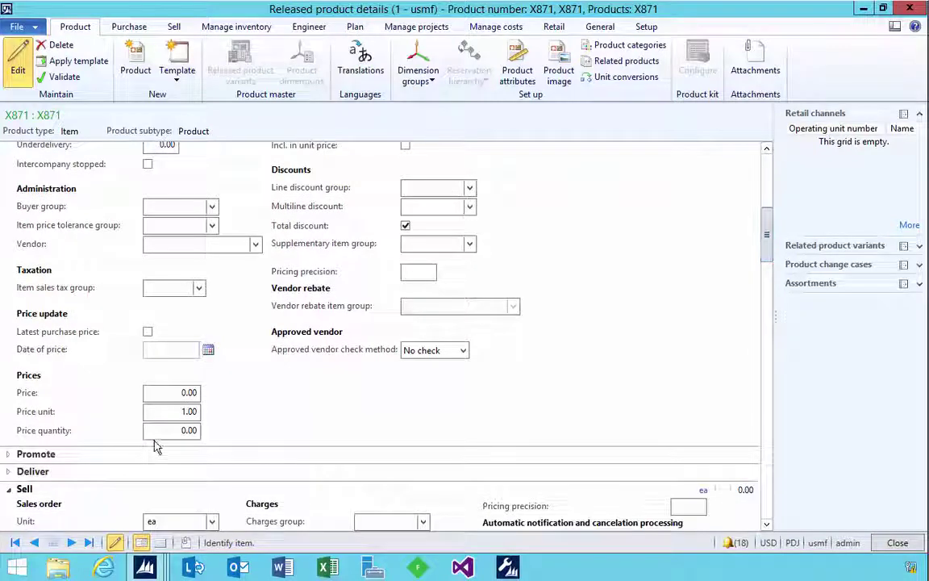
{"action": "left_click", "coordinate": [183, 392]}
{"action": "type", "text": "50"}
{"action": "key", "text": "Tab"}
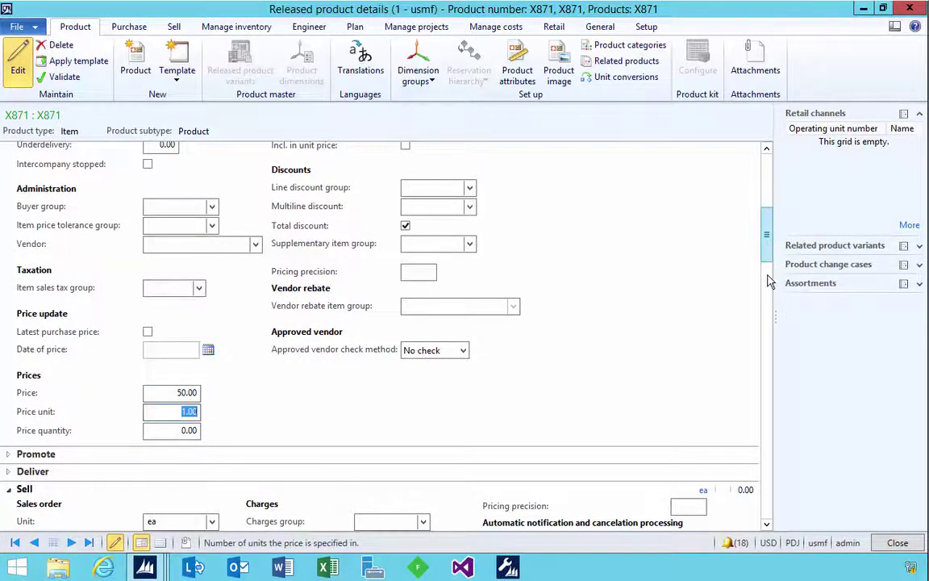
{"action": "scroll", "coordinate": [768, 281], "scroll_direction": "down", "scroll_amount": 10}
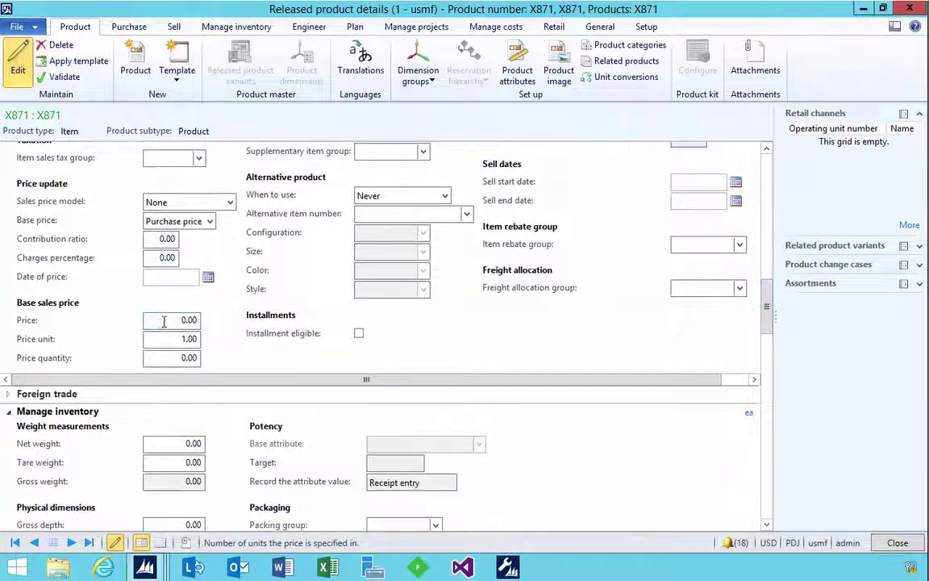
{"action": "left_click", "coordinate": [170, 320]}
{"action": "type", "text": "100"}
{"action": "key", "text": "Tab"}
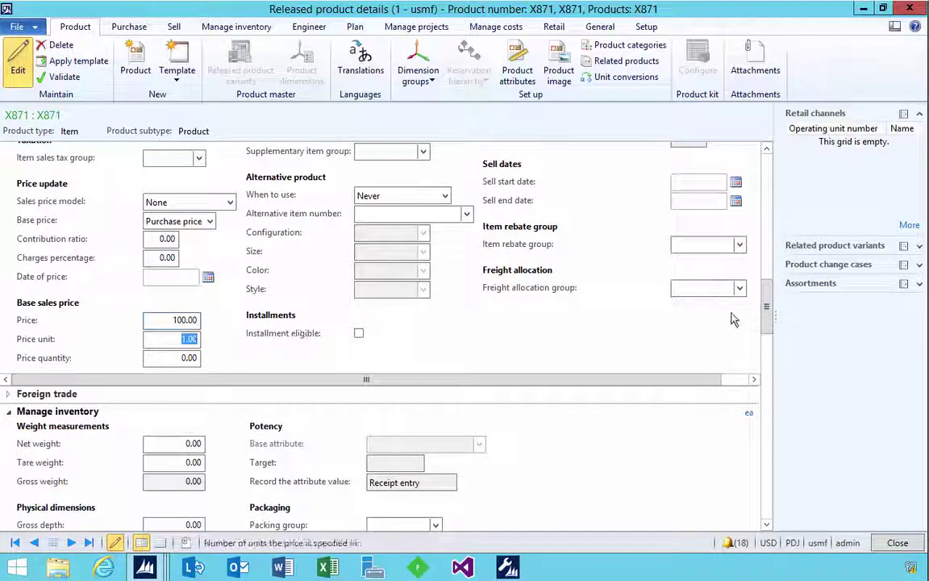
Step: Set the cost price of product X871 to 50
{"action": "left_click_drag", "start_coordinate": [768, 310], "coordinate": [763, 460]}
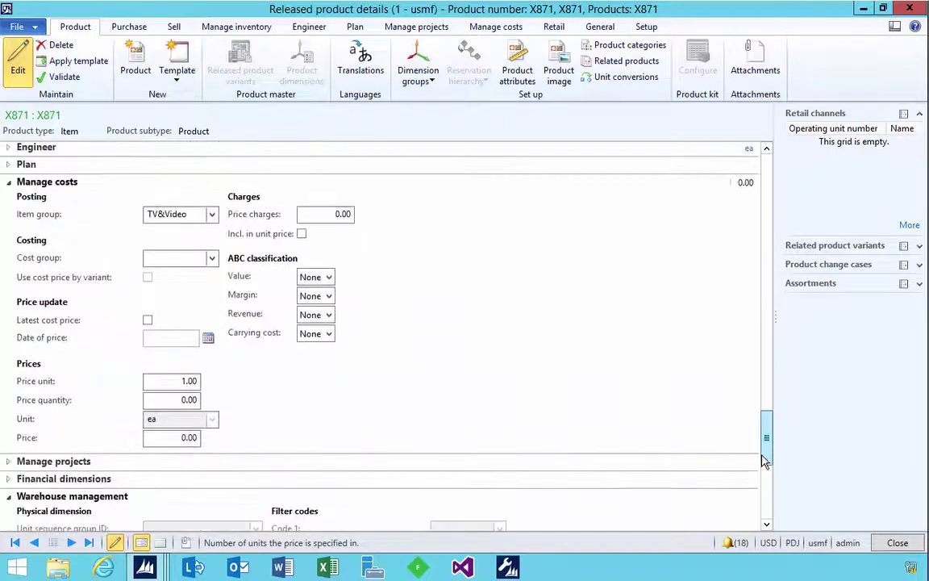
{"action": "left_click", "coordinate": [181, 437]}
{"action": "type", "text": "50"}
{"action": "key", "text": "Tab"}
Step: Set site 2 as the purchase, inventory and sales site in the default order settings of X871
{"action": "left_click", "coordinate": [355, 26]}
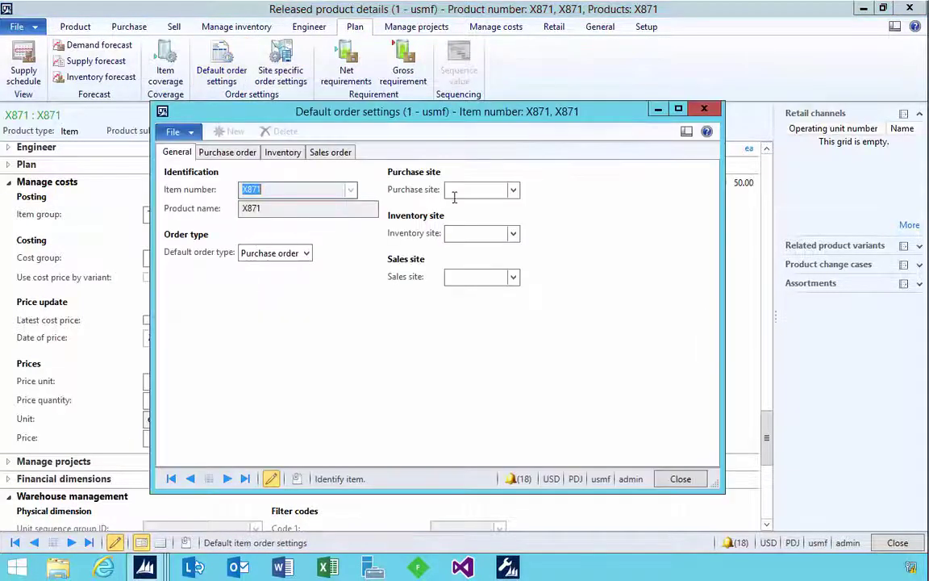
{"action": "left_click", "coordinate": [460, 193]}
{"action": "type", "text": "2"}
{"action": "key", "text": "Tab"}
{"action": "type", "text": "2"}
{"action": "key", "text": "Tab"}
{"action": "type", "text": "2"}
{"action": "key", "text": "Tab"}
{"action": "left_click", "coordinate": [704, 108]}
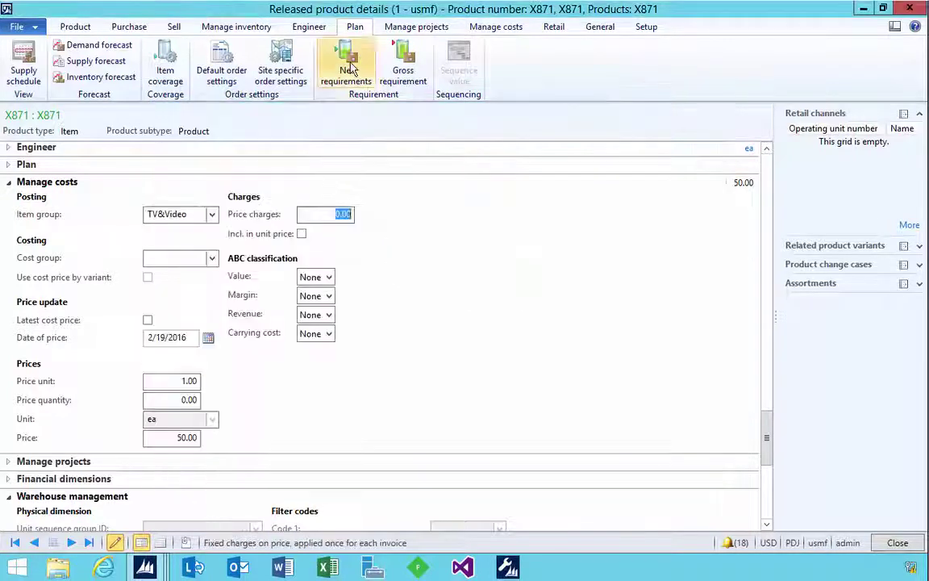
Step: Add site-specific order settings for site 2 with purchase, inventory and sales warehouse 21, and finish editing product X871
{"action": "left_click", "coordinate": [282, 65]}
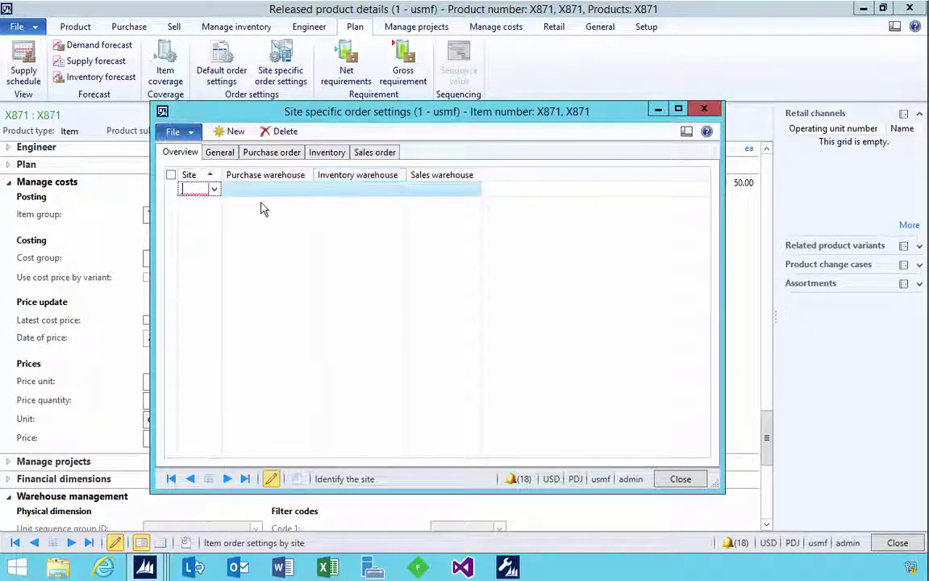
{"action": "type", "text": "2"}
{"action": "key", "text": "Tab"}
{"action": "type", "text": "21"}
{"action": "key", "text": "Tab"}
{"action": "type", "text": "21"}
{"action": "key", "text": "Tab"}
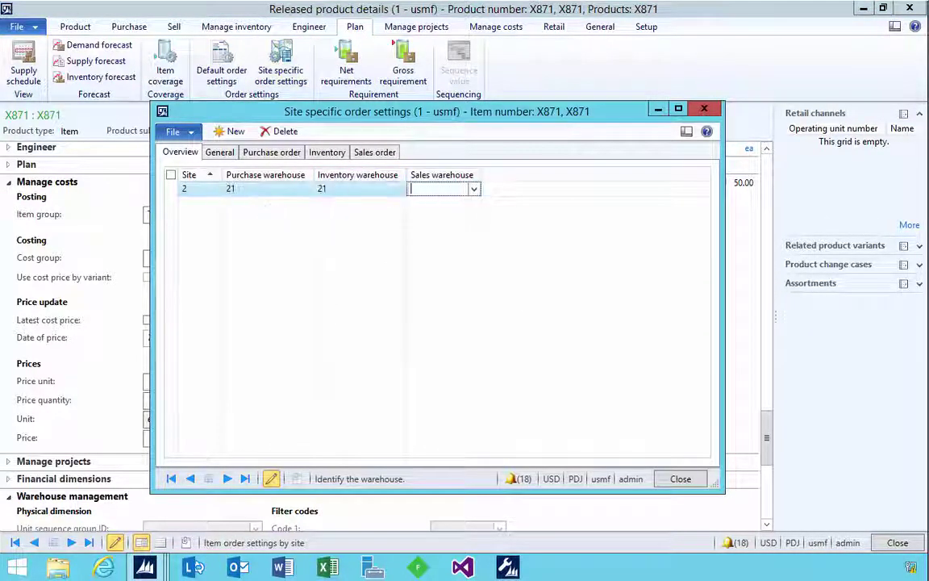
{"action": "type", "text": "21"}
{"action": "left_click", "coordinate": [704, 108]}
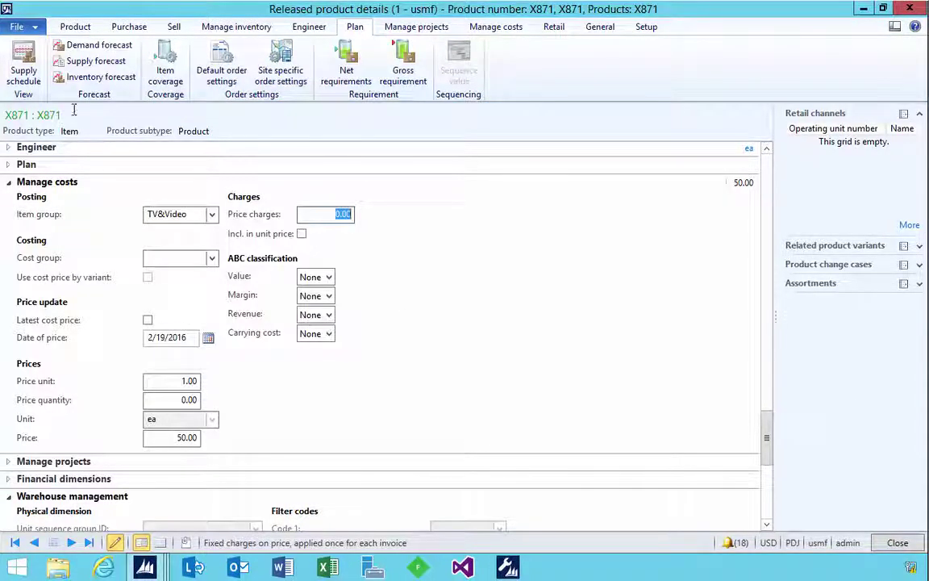
{"action": "left_click", "coordinate": [75, 26]}
{"action": "left_click", "coordinate": [22, 63]}
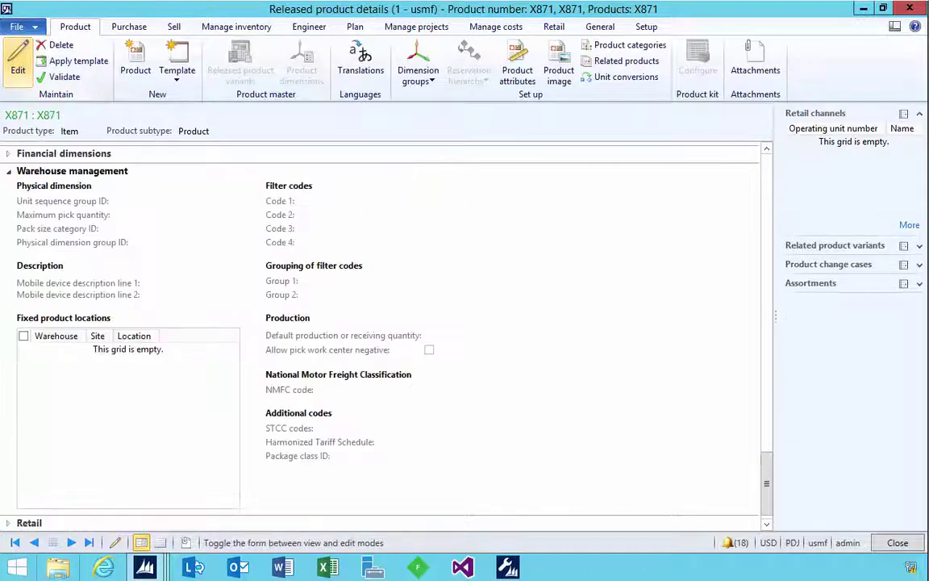
Step: Create a purchase order for the vendor Product Supply Co
{"action": "mouse_move", "coordinate": [133, 538]}
{"action": "left_click", "coordinate": [125, 521]}
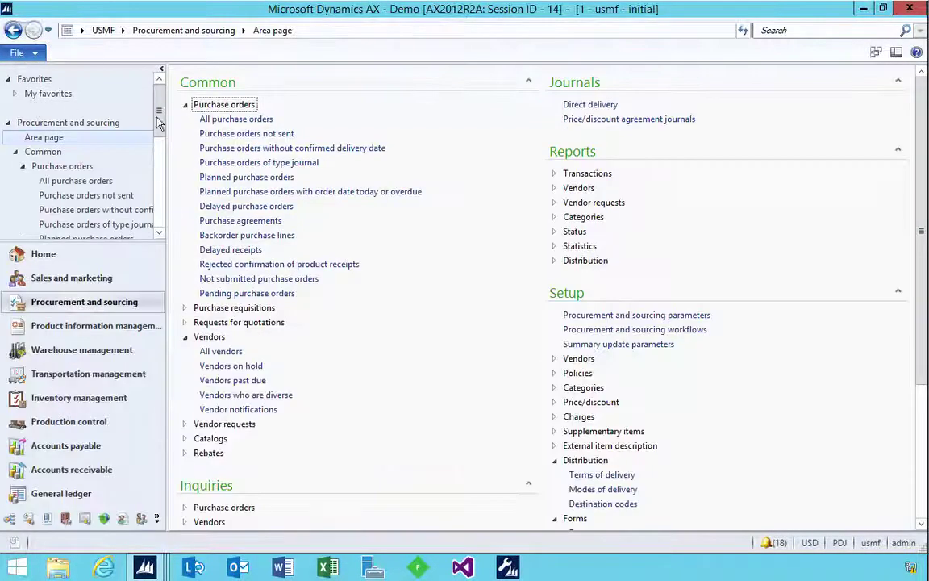
{"action": "left_click", "coordinate": [236, 119]}
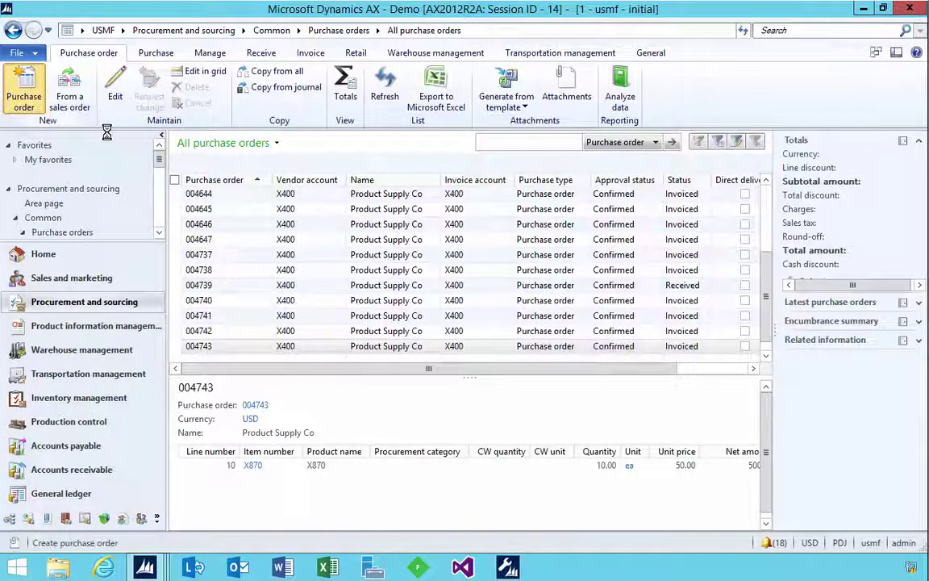
{"action": "left_click", "coordinate": [23, 89]}
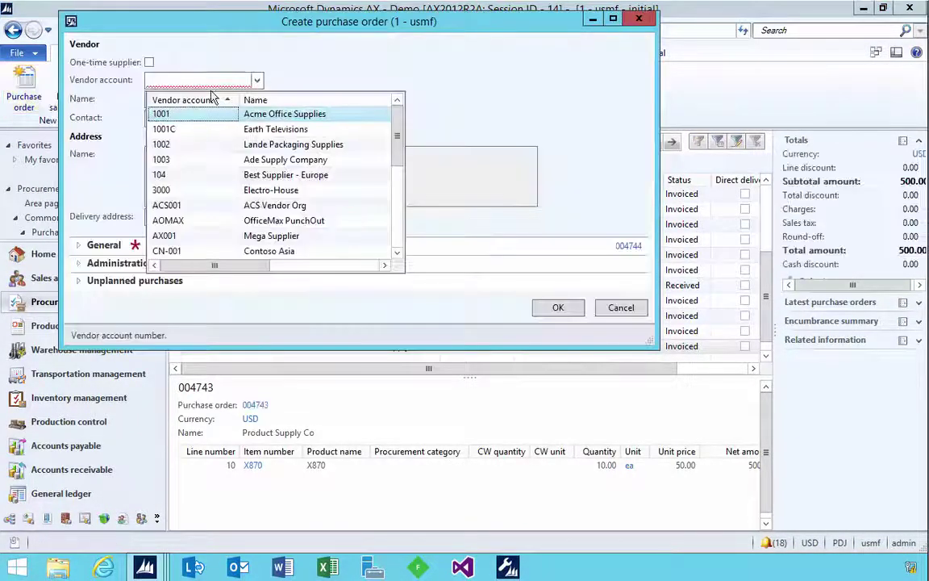
{"action": "left_click", "coordinate": [210, 83]}
{"action": "type", "text": "X400"}
{"action": "key", "text": "Tab"}
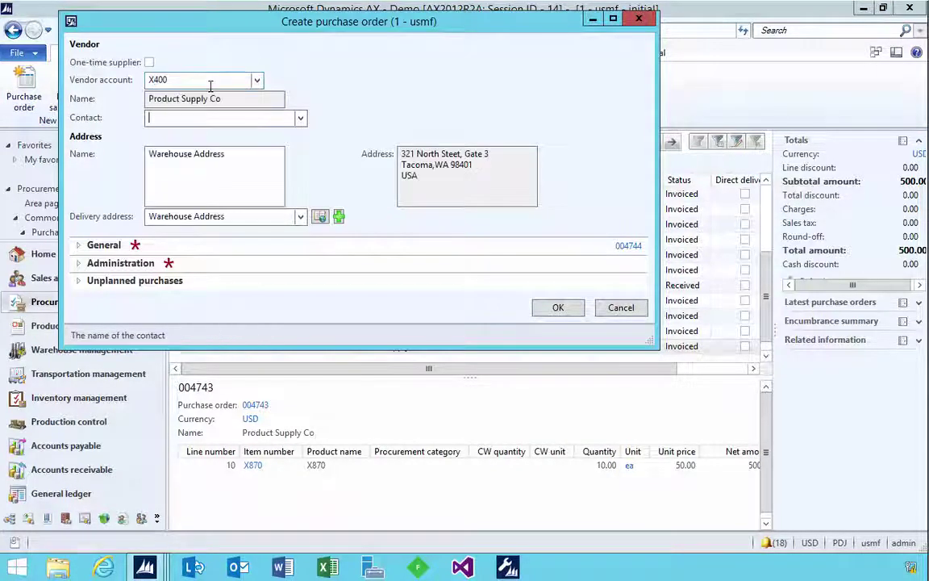
{"action": "left_click", "coordinate": [560, 308]}
Step: Add a purchase order line for item X871 with a quantity of 10
{"action": "key", "text": "ctrl+n"}
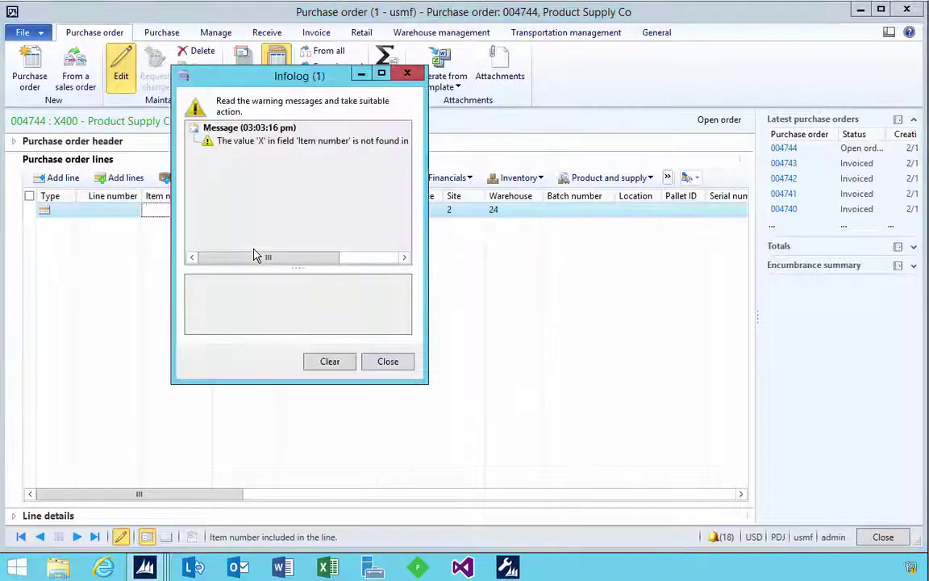
{"action": "left_click", "coordinate": [388, 363]}
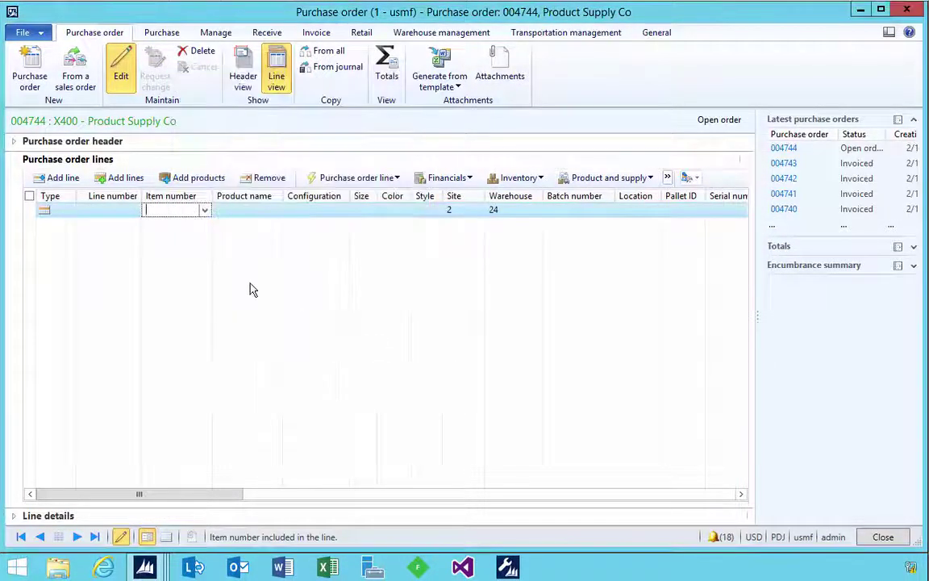
{"action": "key", "text": "Tab"}
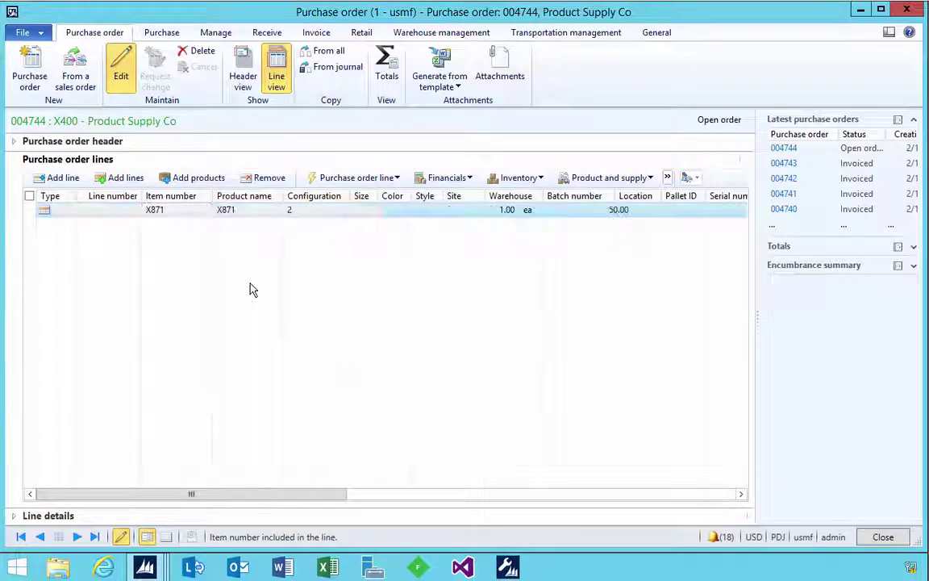
{"action": "left_click", "coordinate": [477, 210]}
{"action": "type", "text": "10"}
{"action": "key", "text": "Tab"}
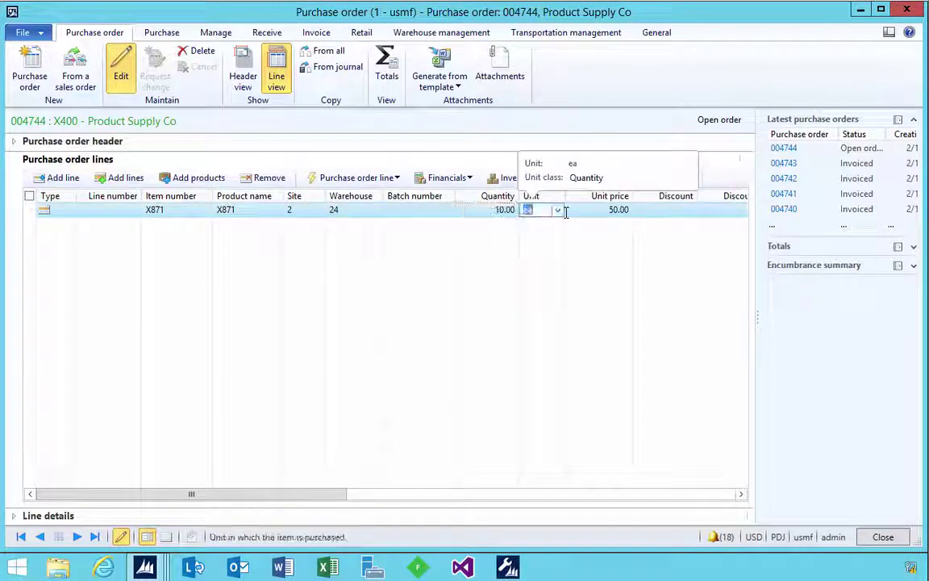
Step: Confirm the purchase order for item X871
{"action": "left_click", "coordinate": [167, 33]}
{"action": "left_click", "coordinate": [500, 68]}
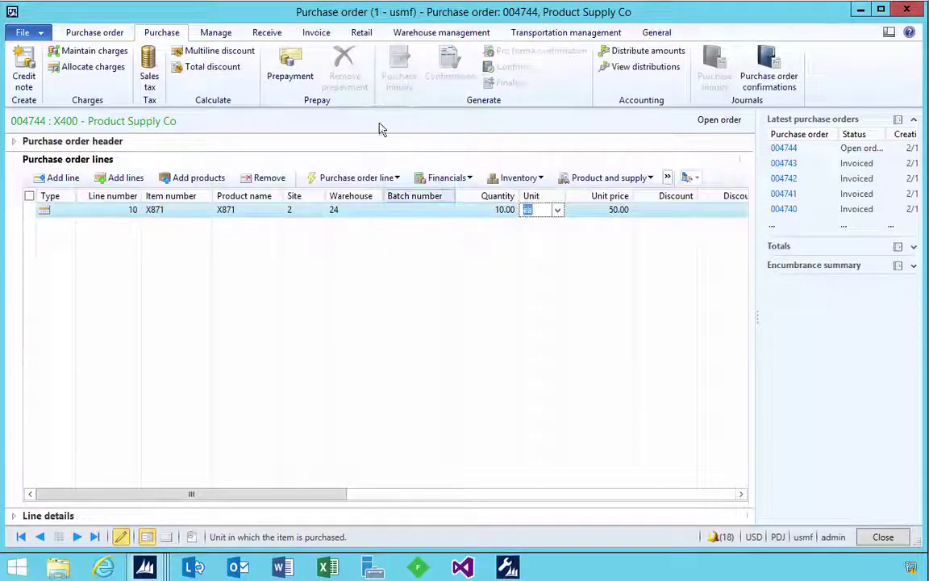
Step: Post the product receipt for the X871 purchase order with receipt number 23sdfs and close the printed receipt
{"action": "left_click", "coordinate": [257, 33]}
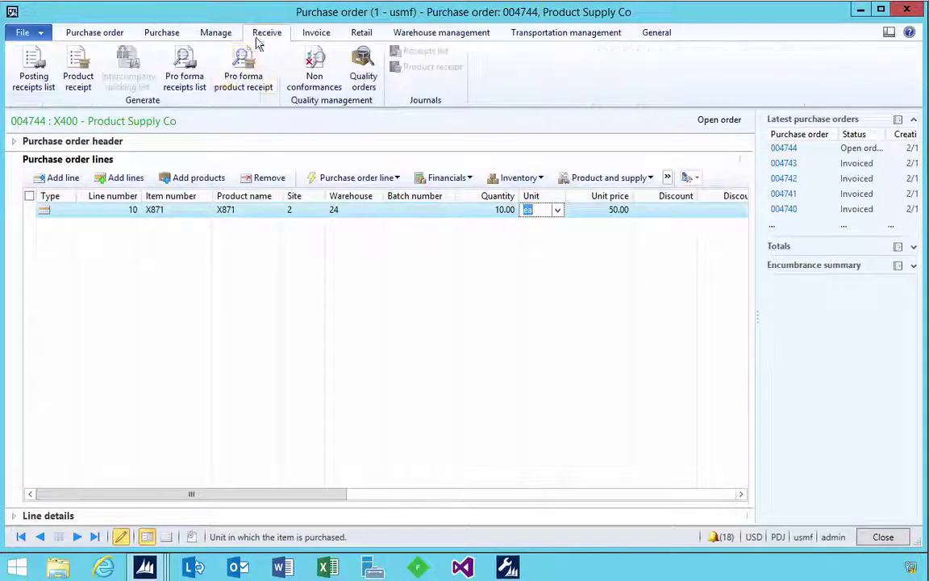
{"action": "left_click", "coordinate": [77, 81]}
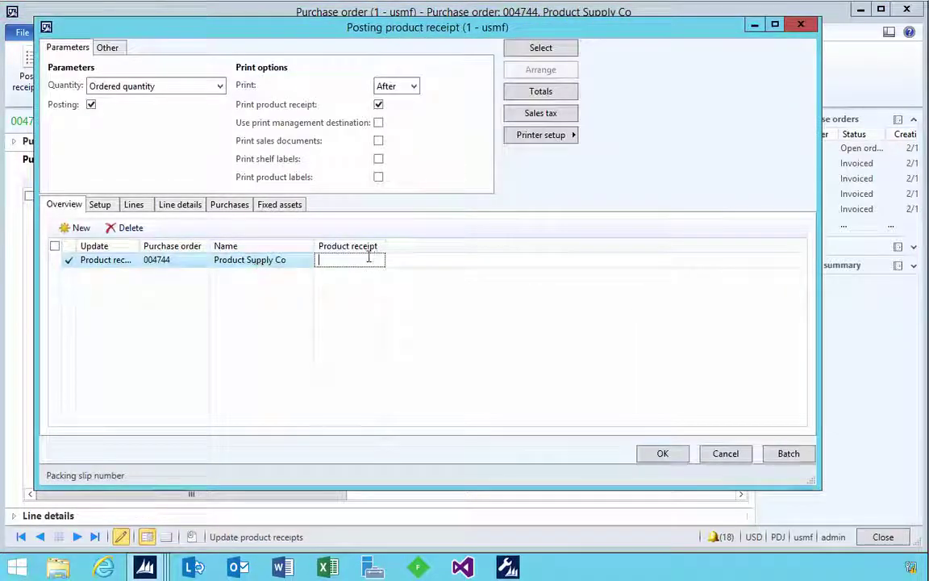
{"action": "type", "text": "23sdfs"}
{"action": "left_click", "coordinate": [662, 453]}
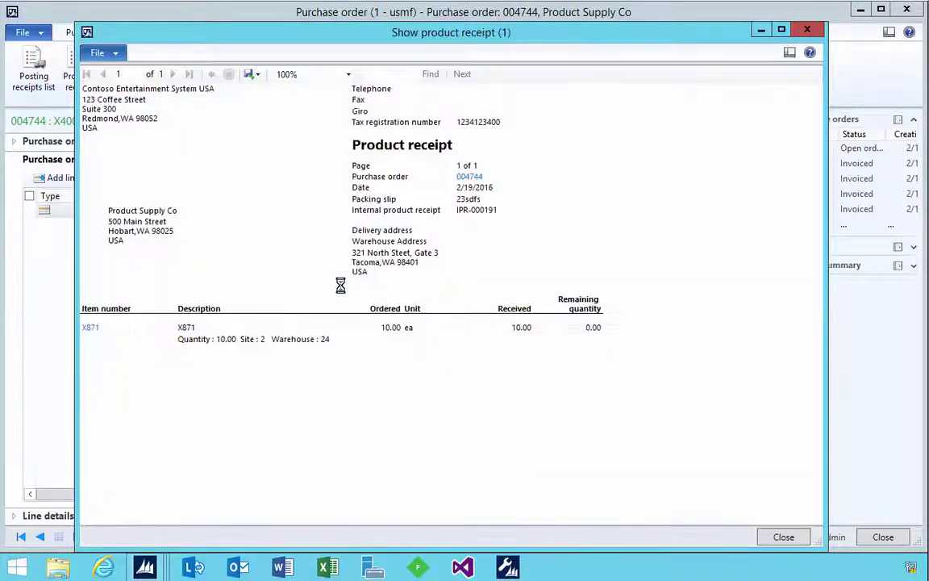
{"action": "left_click", "coordinate": [784, 536]}
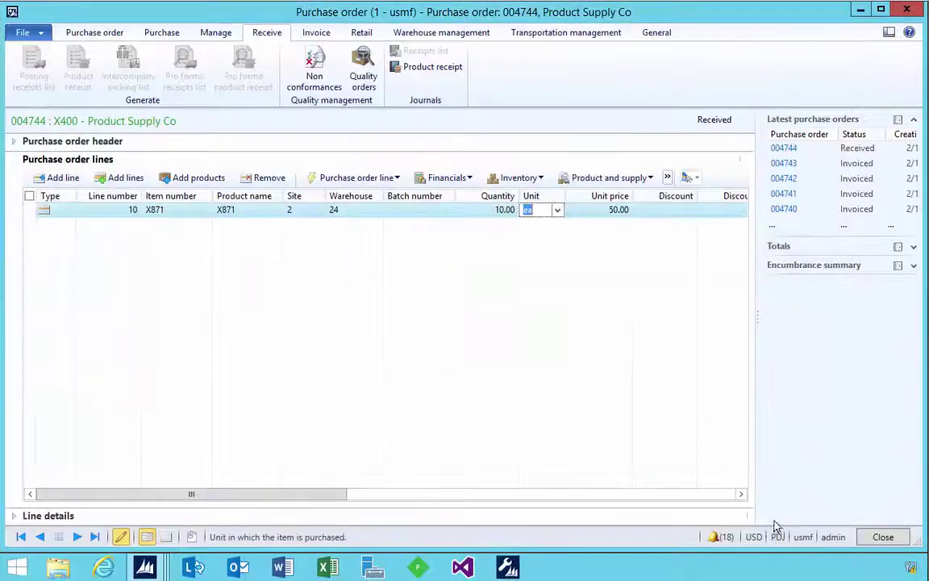
Step: Check the voucher transactions of posted product receipt 23sdfs and return to the purchase order
{"action": "left_click", "coordinate": [412, 67]}
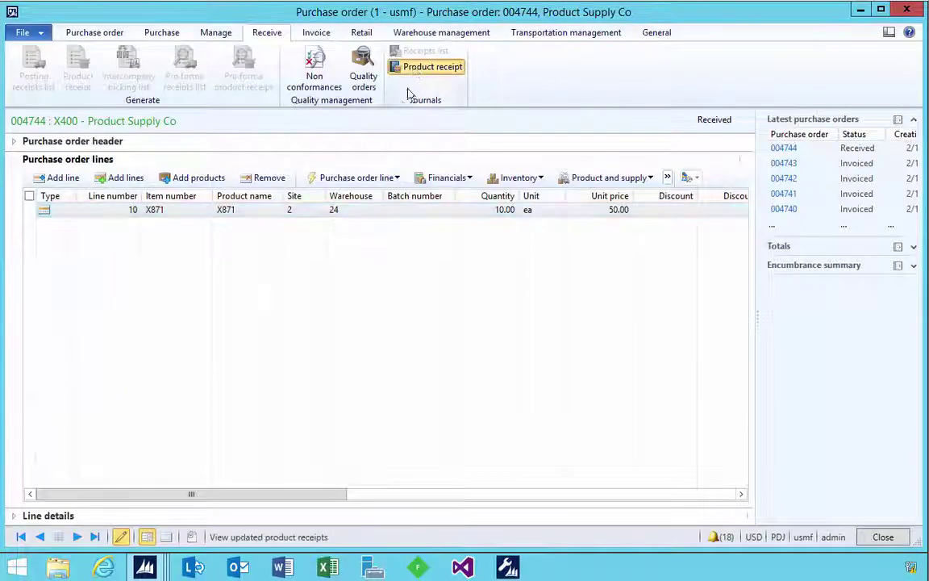
{"action": "left_click", "coordinate": [239, 257]}
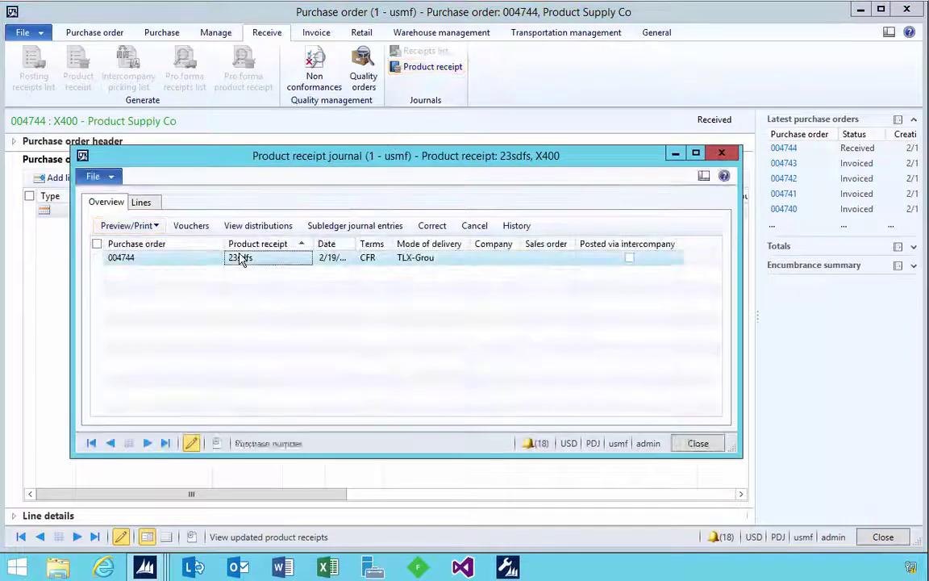
{"action": "left_click", "coordinate": [191, 226]}
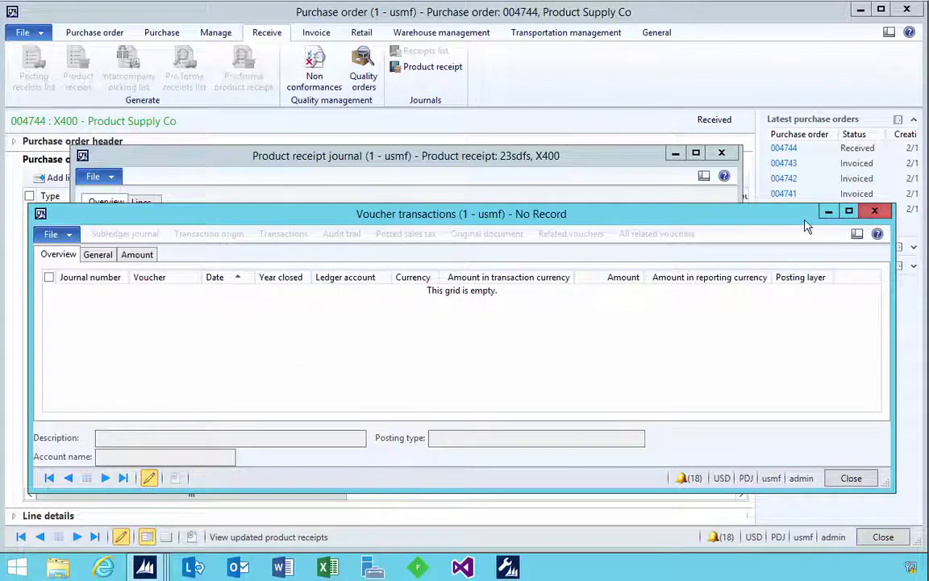
{"action": "left_click_drag", "start_coordinate": [804, 223], "coordinate": [795, 219]}
{"action": "left_click", "coordinate": [867, 208]}
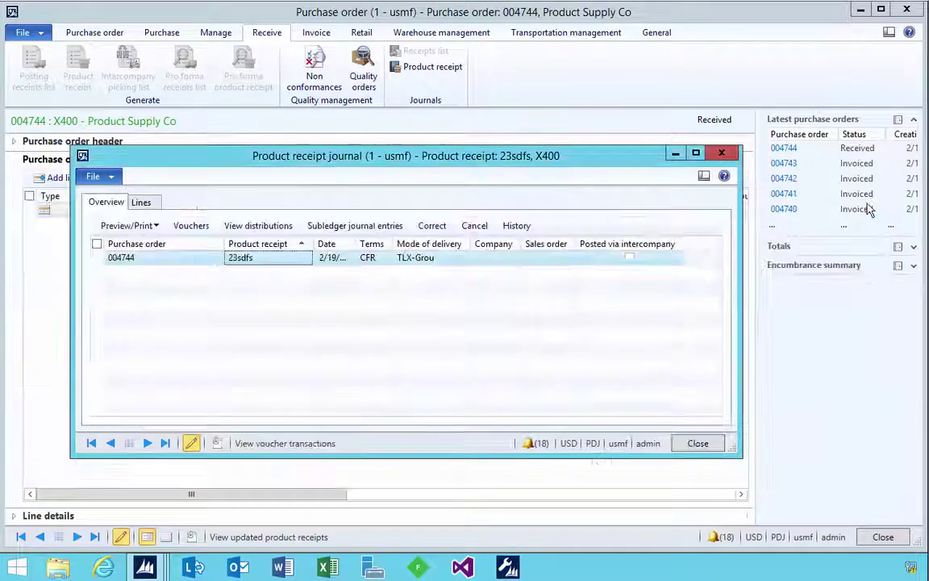
{"action": "left_click", "coordinate": [721, 152]}
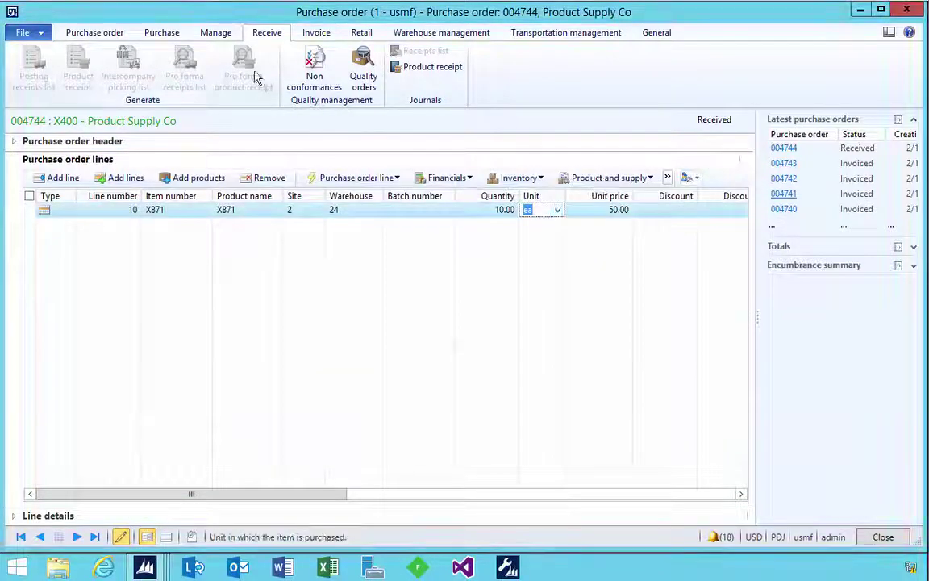
Step: Create a vendor invoice numbered asdf11 for the received X871 purchase order and post it
{"action": "left_click", "coordinate": [316, 33]}
{"action": "left_click", "coordinate": [26, 68]}
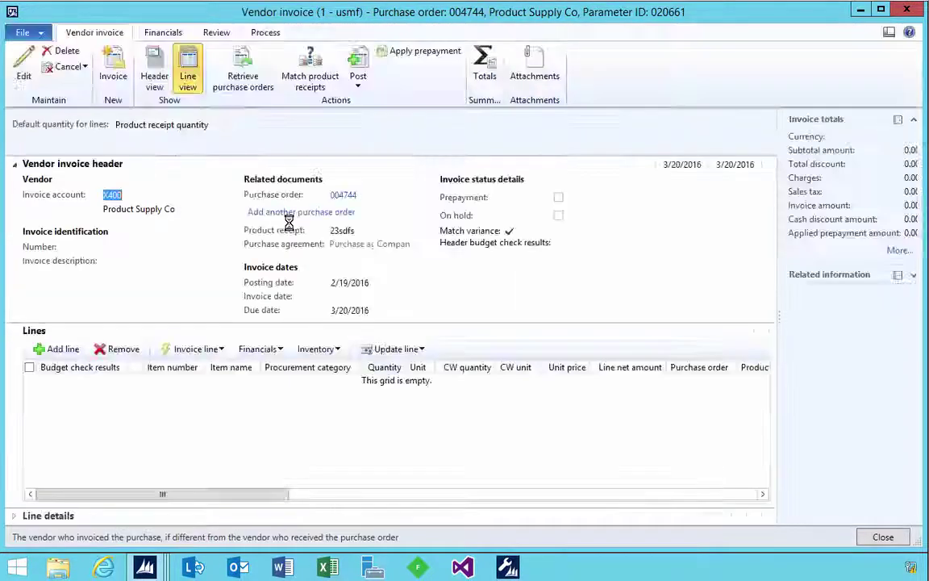
{"action": "left_click", "coordinate": [24, 69]}
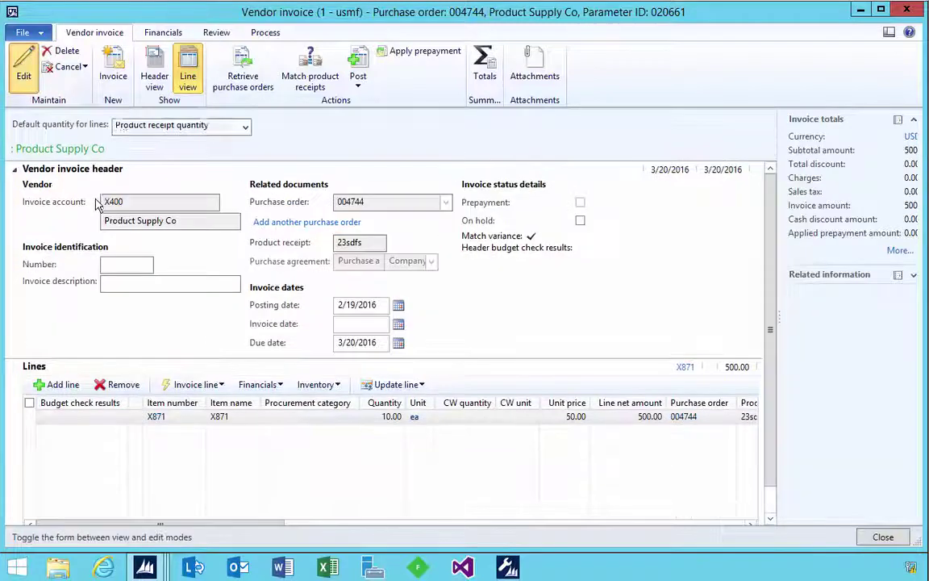
{"action": "left_click", "coordinate": [133, 264]}
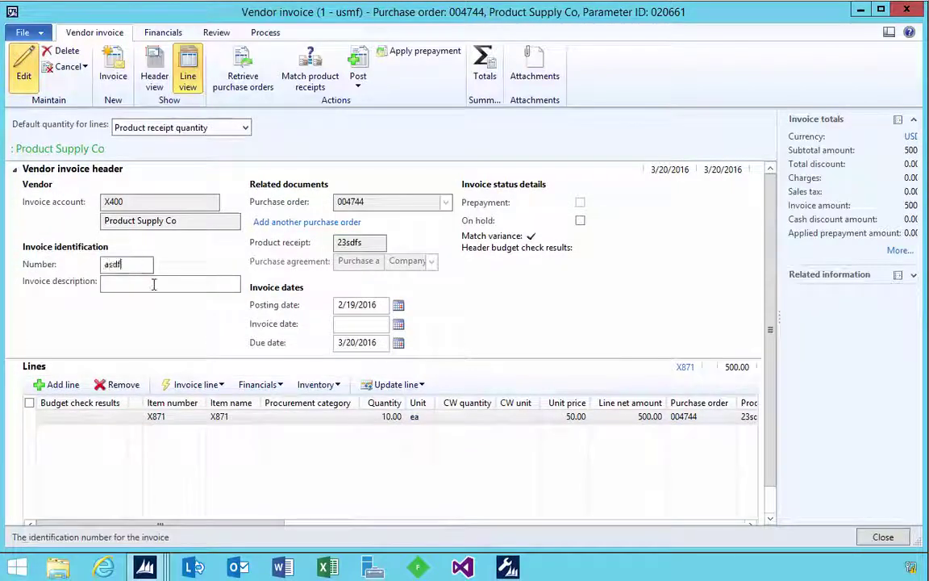
{"action": "left_click", "coordinate": [156, 281]}
{"action": "left_click", "coordinate": [143, 264]}
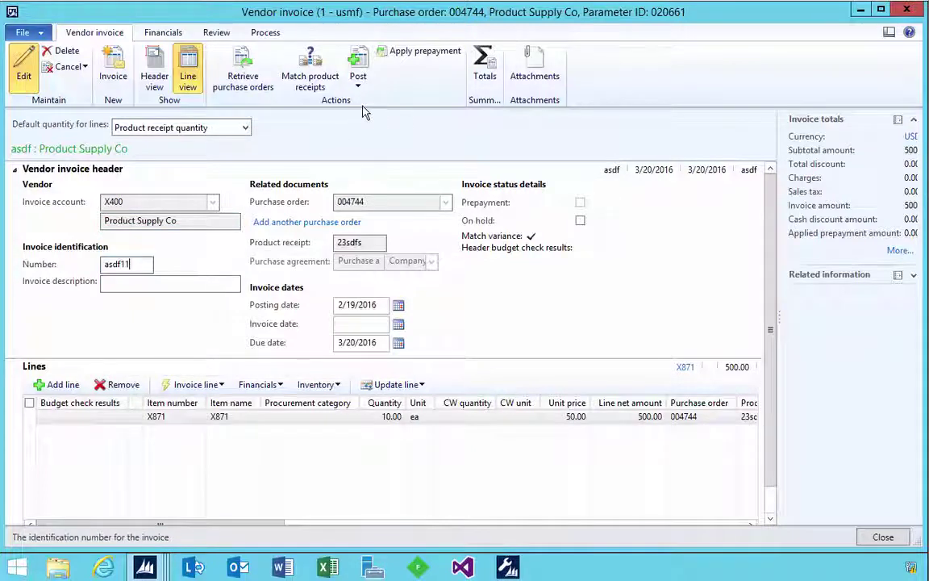
{"action": "left_click", "coordinate": [358, 80]}
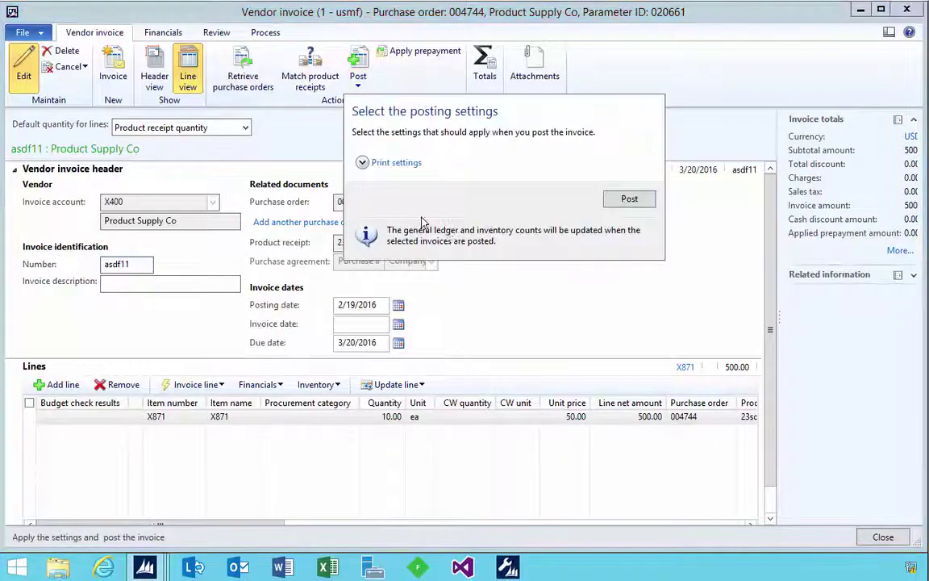
{"action": "left_click", "coordinate": [629, 199]}
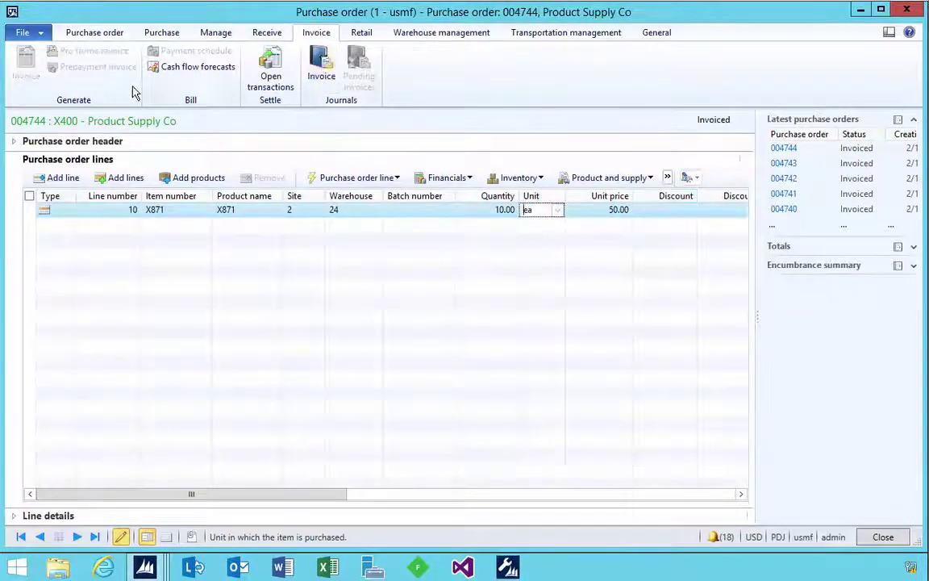
Step: Examine the ledger accounts and posting types on the voucher of invoice asdf11, and return to the purchase order
{"action": "left_click", "coordinate": [319, 73]}
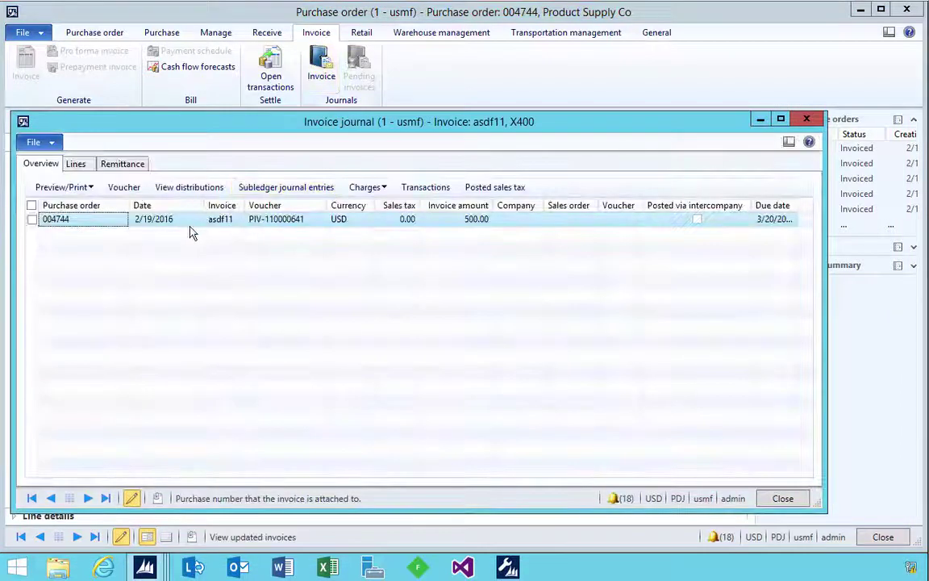
{"action": "left_click", "coordinate": [122, 187]}
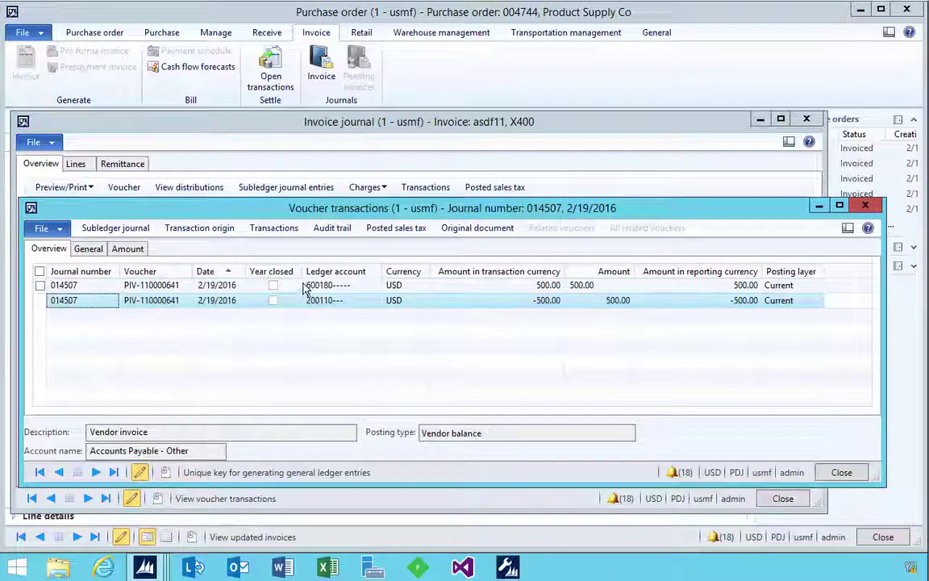
{"action": "left_click", "coordinate": [313, 287]}
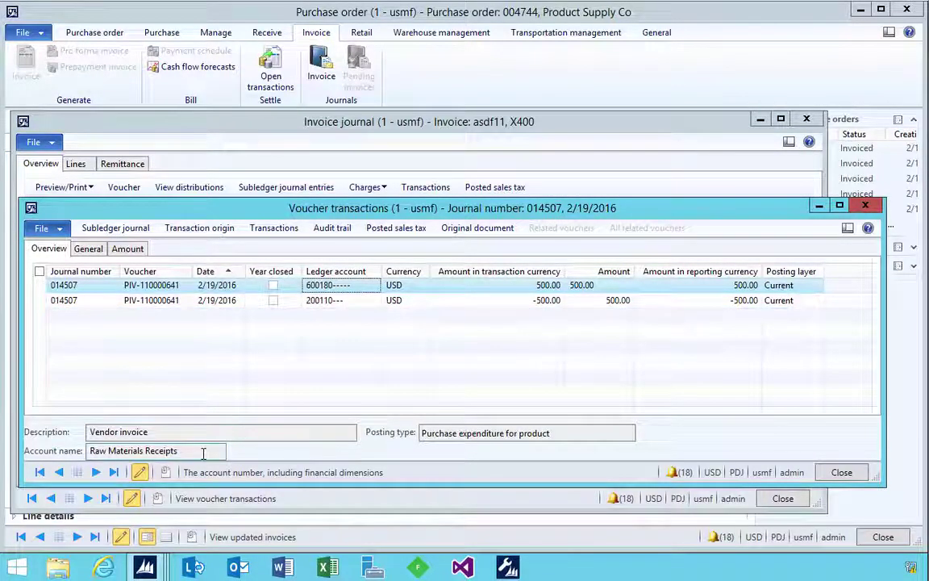
{"action": "left_click", "coordinate": [331, 310]}
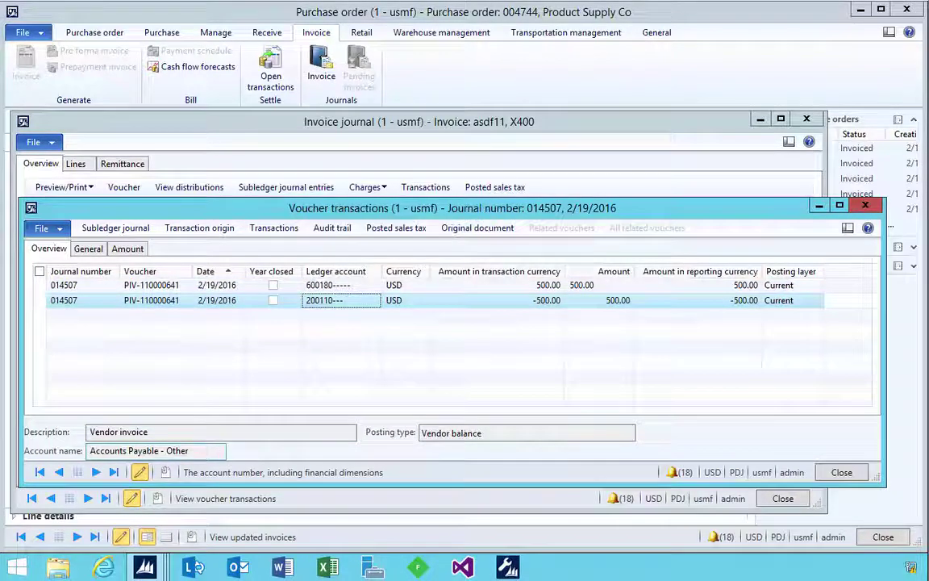
{"action": "key", "text": "Up"}
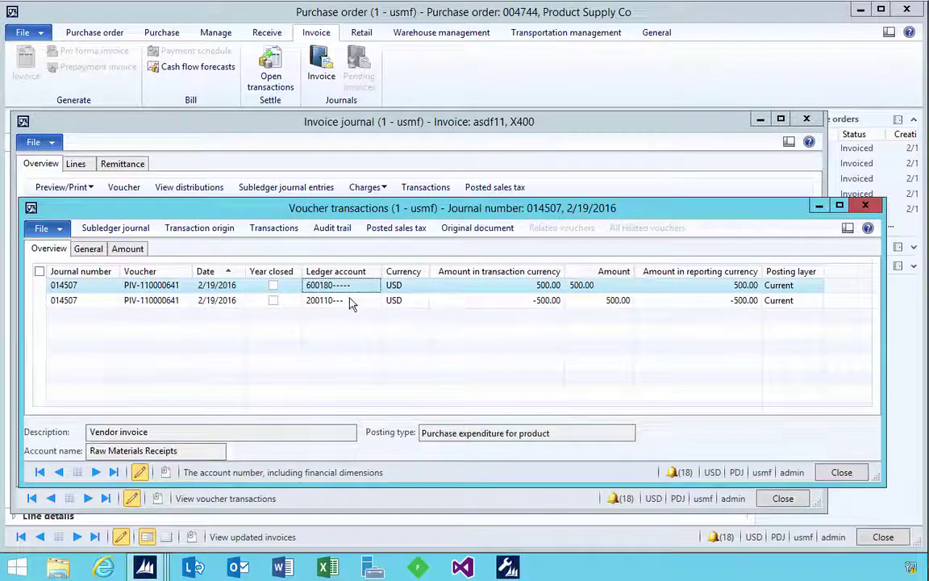
{"action": "mouse_move", "coordinate": [312, 292]}
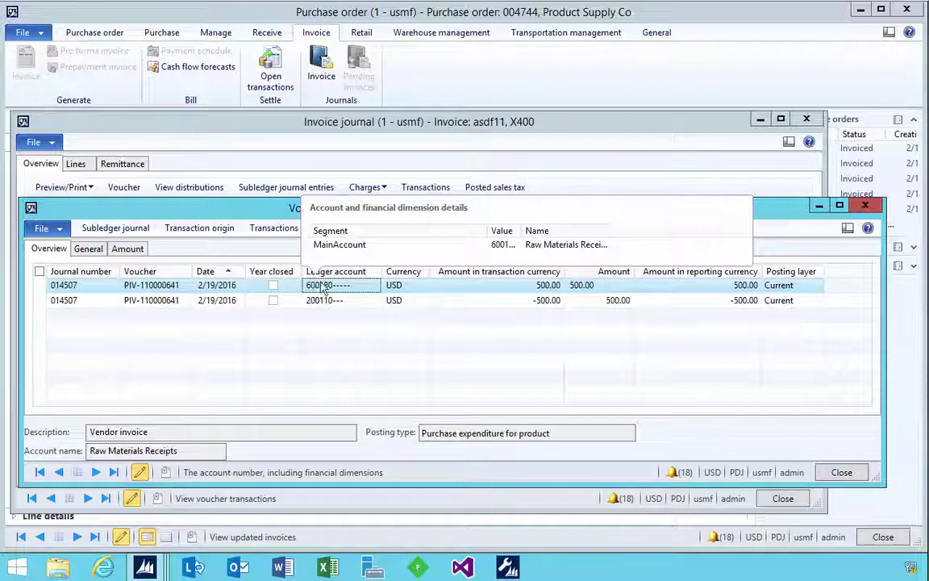
{"action": "left_click", "coordinate": [864, 206]}
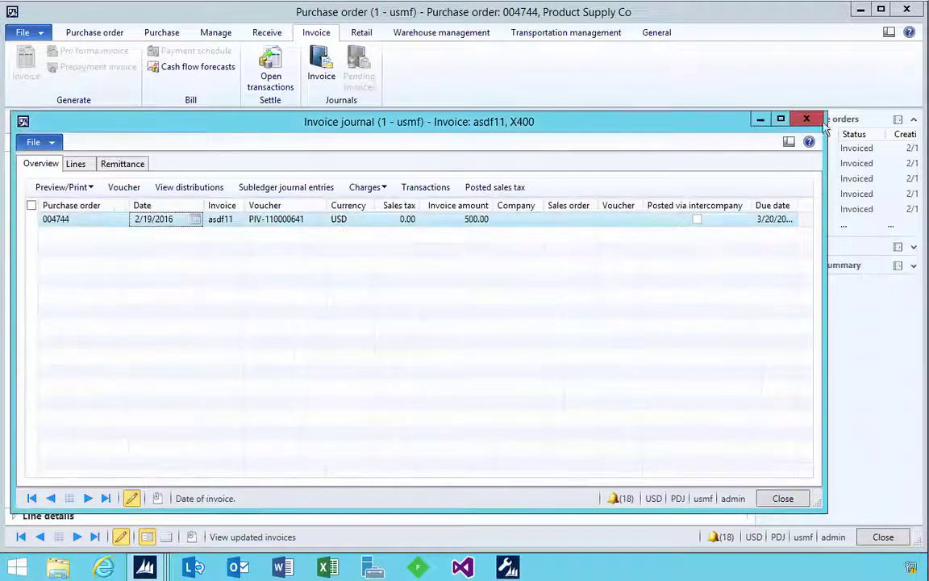
{"action": "key", "text": "Escape"}
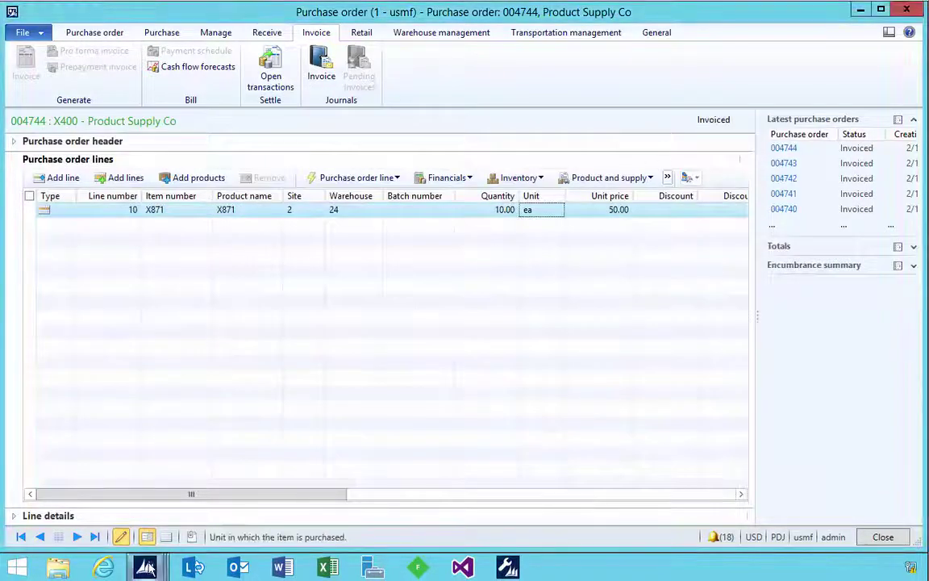
Step: Return to the list of all purchase orders, refresh it and locate the earlier order for item X870
{"action": "mouse_move", "coordinate": [145, 567]}
{"action": "left_click", "coordinate": [97, 506]}
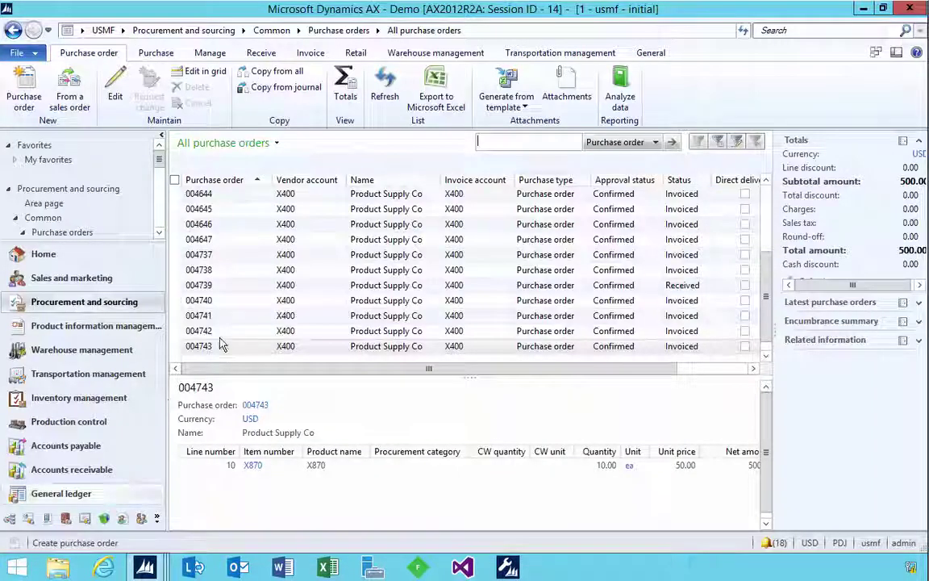
{"action": "left_click", "coordinate": [385, 85]}
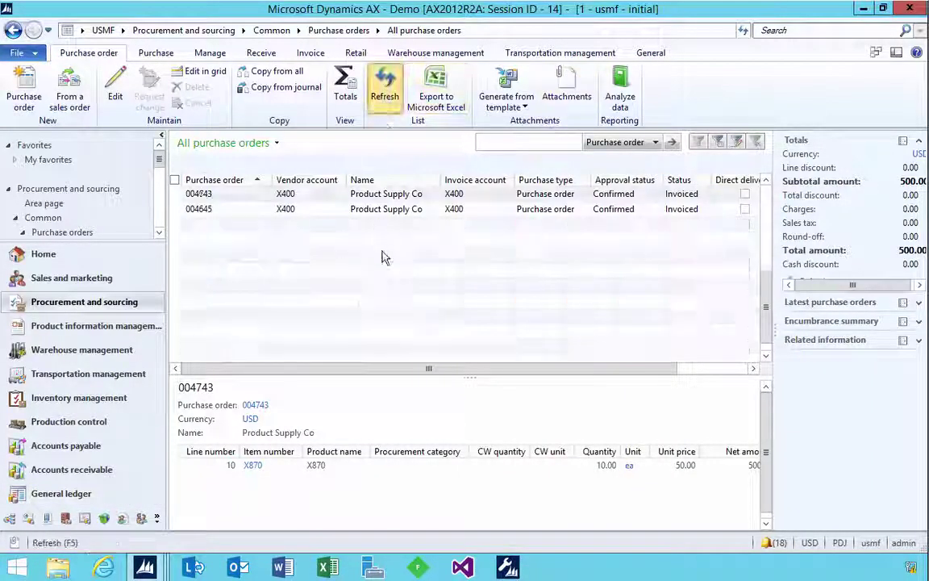
{"action": "left_click", "coordinate": [765, 331]}
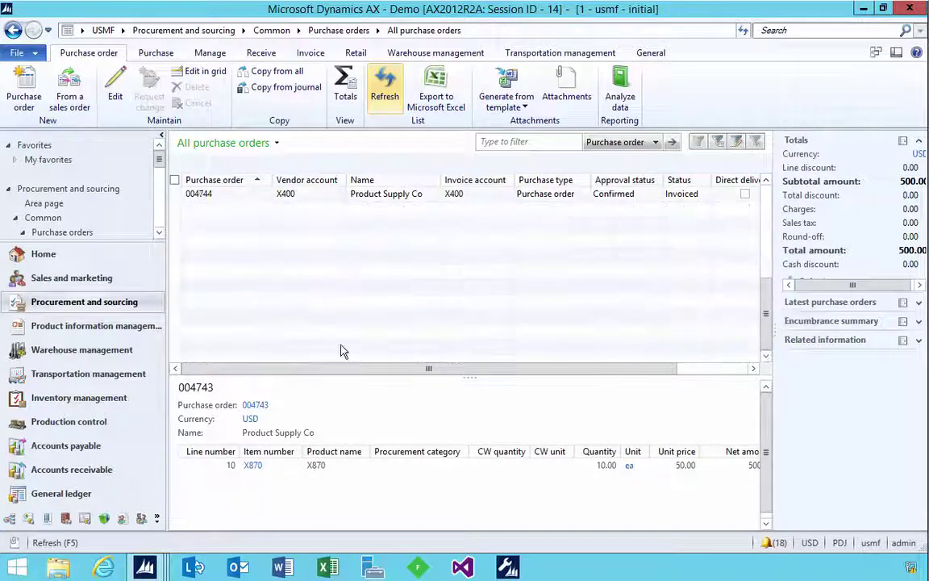
{"action": "left_click", "coordinate": [766, 180]}
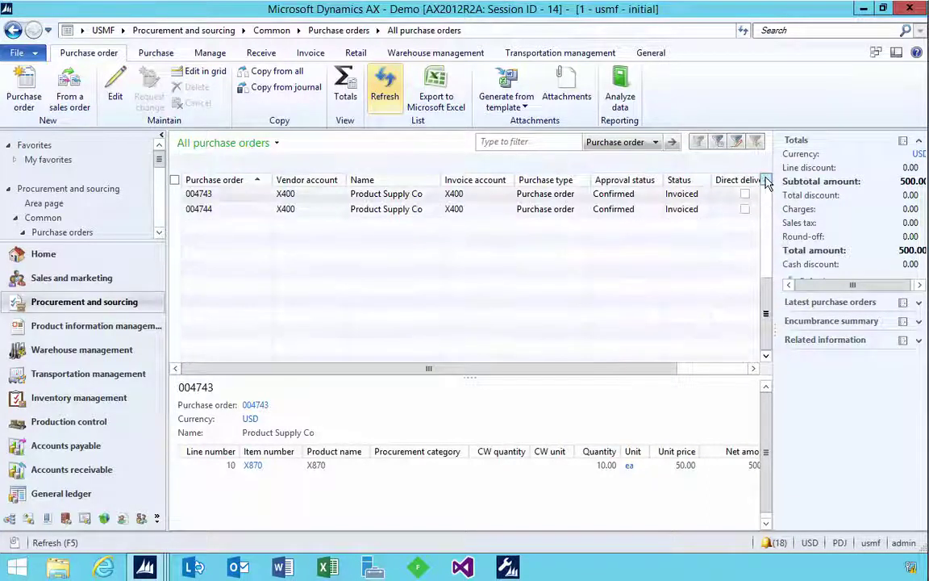
{"action": "left_click", "coordinate": [417, 244]}
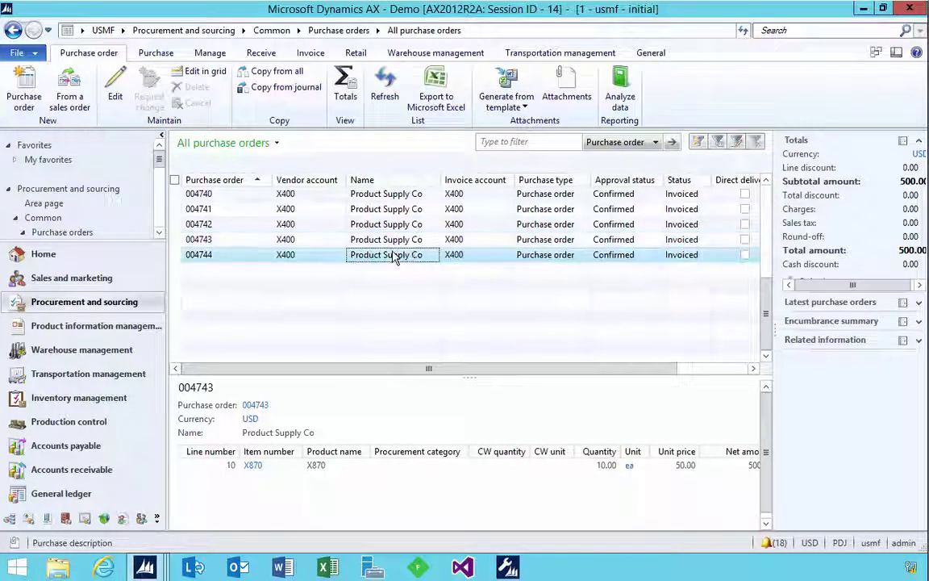
Step: Open the invoice voucher of the X870 purchase order and examine its Finished Goods Inventory receipt line
{"action": "left_click", "coordinate": [310, 53]}
{"action": "left_click", "coordinate": [311, 85]}
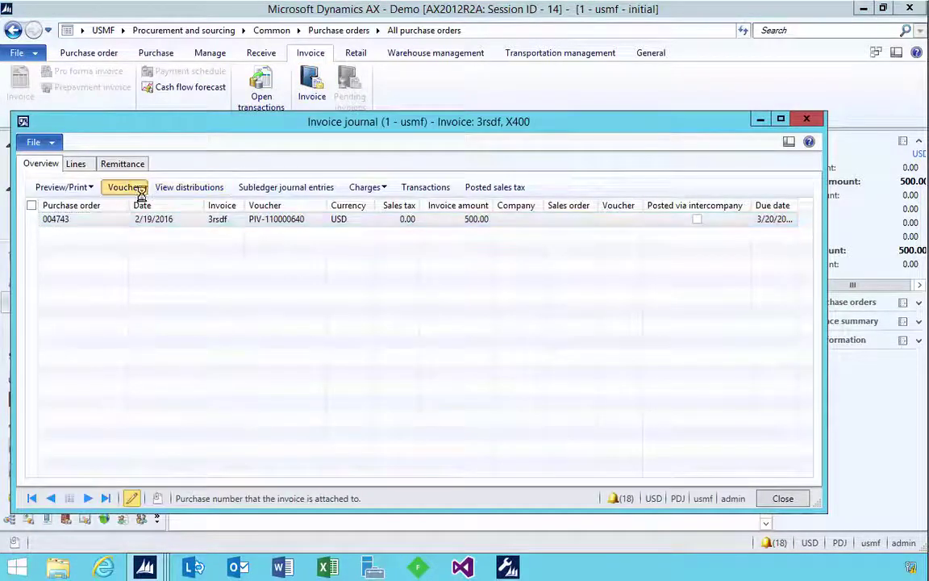
{"action": "left_click", "coordinate": [125, 187]}
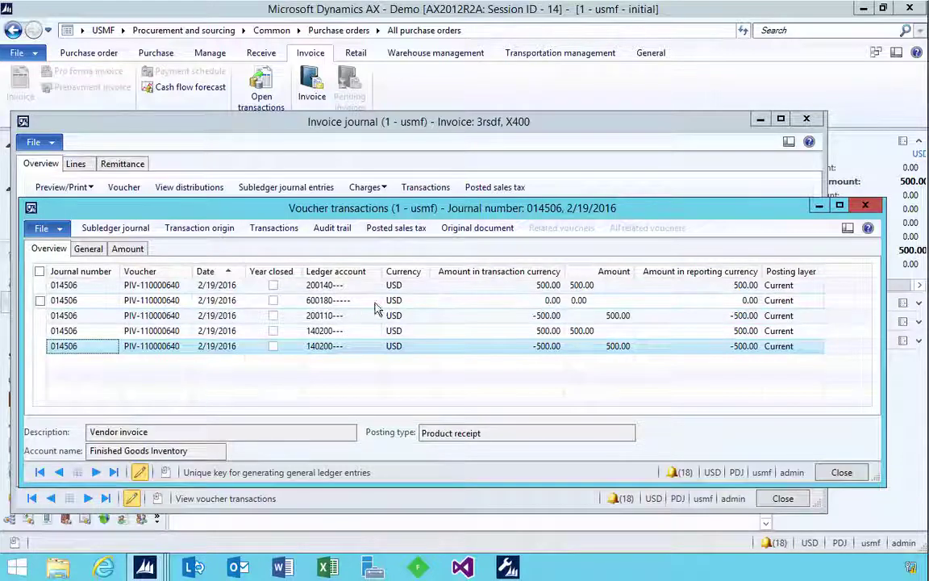
{"action": "left_click", "coordinate": [325, 337]}
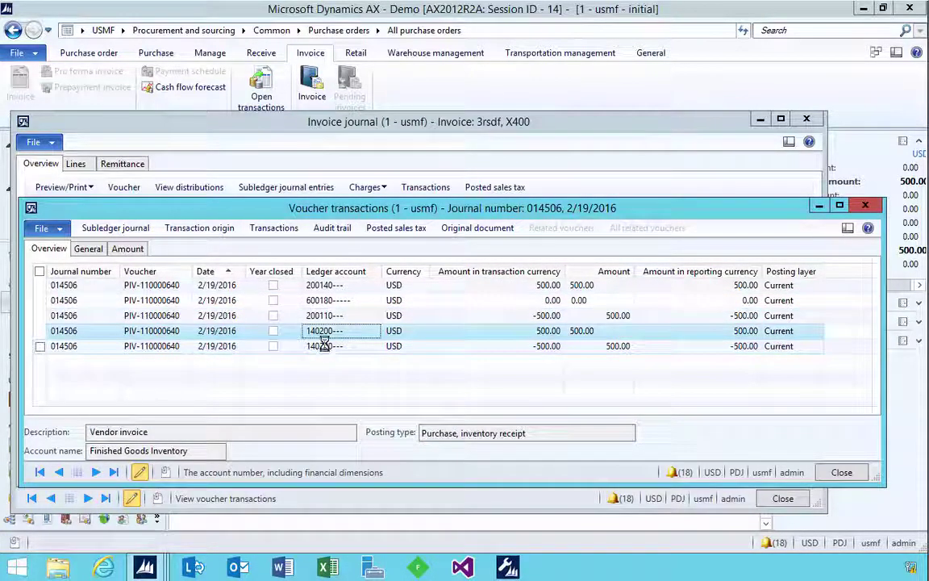
{"action": "mouse_move", "coordinate": [325, 343]}
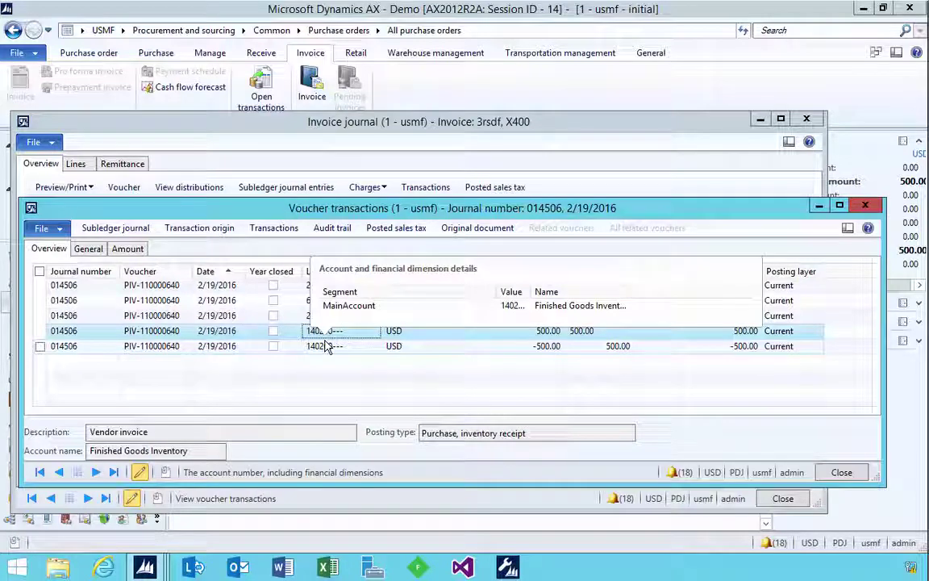
Step: Switch to the item model groups and view the ledger integration settings of the FIFO group
{"action": "mouse_move", "coordinate": [147, 570]}
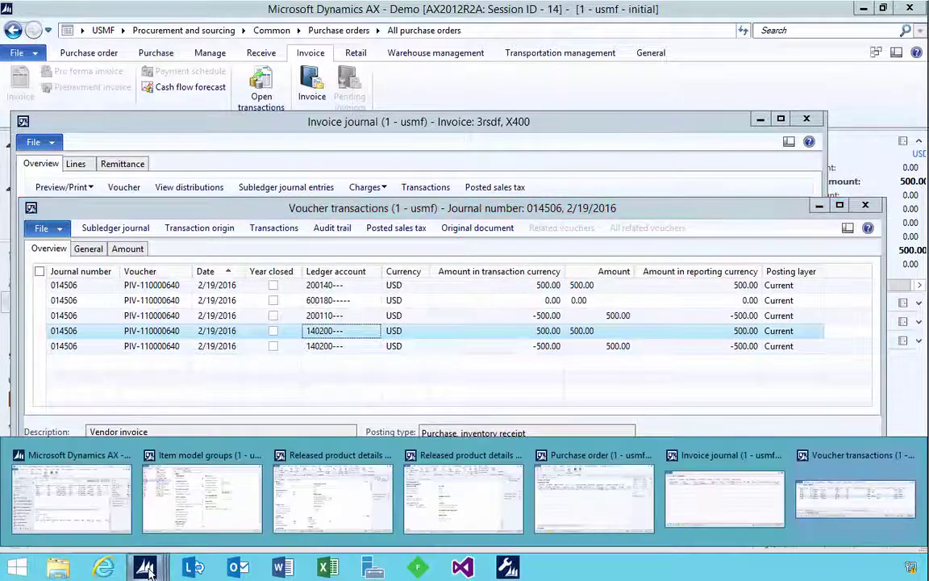
{"action": "left_click", "coordinate": [186, 511]}
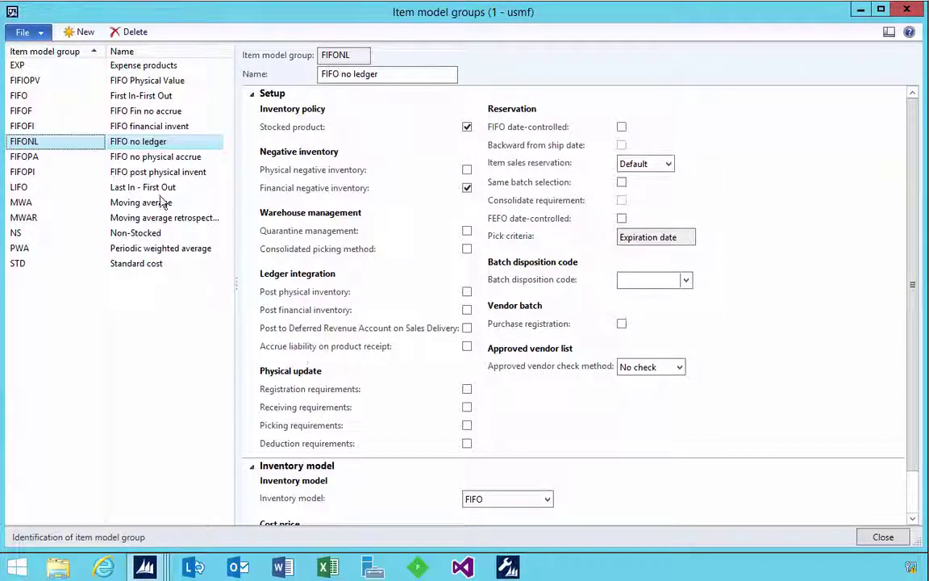
{"action": "left_click", "coordinate": [38, 99]}
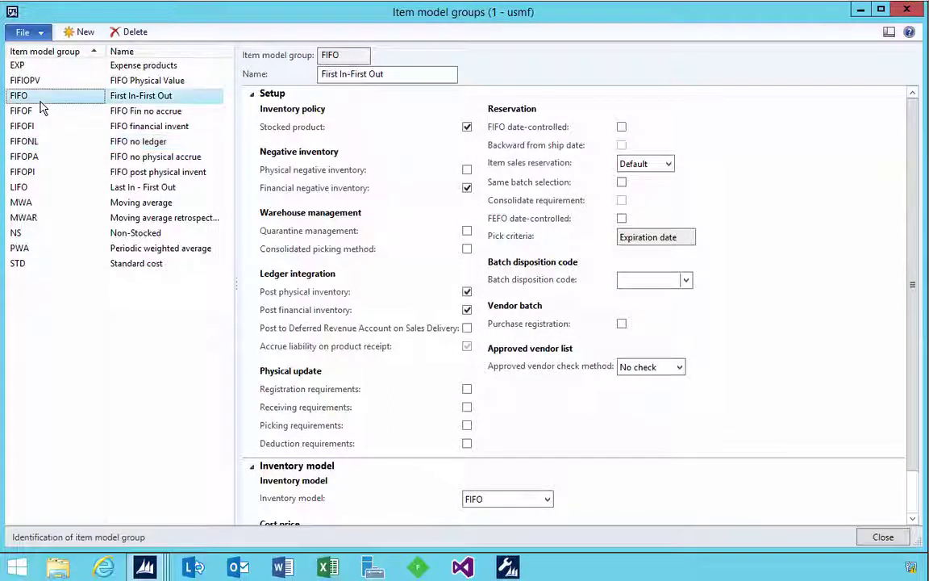